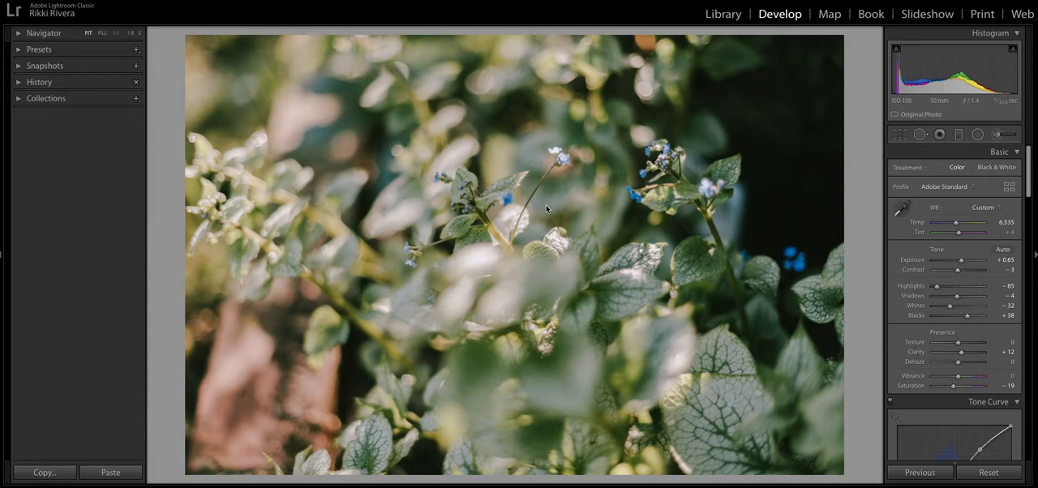
Reset all develop settings of the photo and enable chromatic aberration removal and lens profile corrections
{"action": "left_click", "coordinate": [998, 473]}
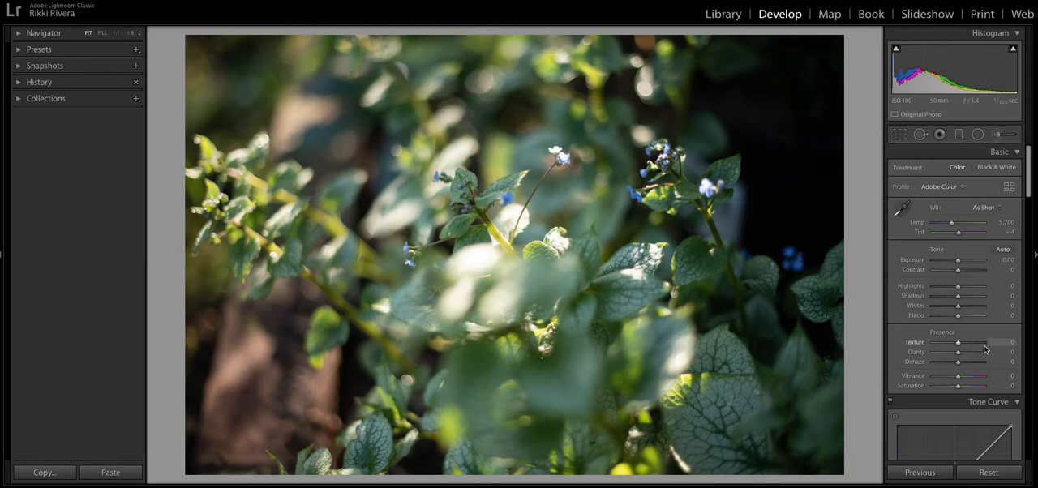
{"action": "scroll", "coordinate": [985, 348], "scroll_direction": "down", "scroll_amount": 12}
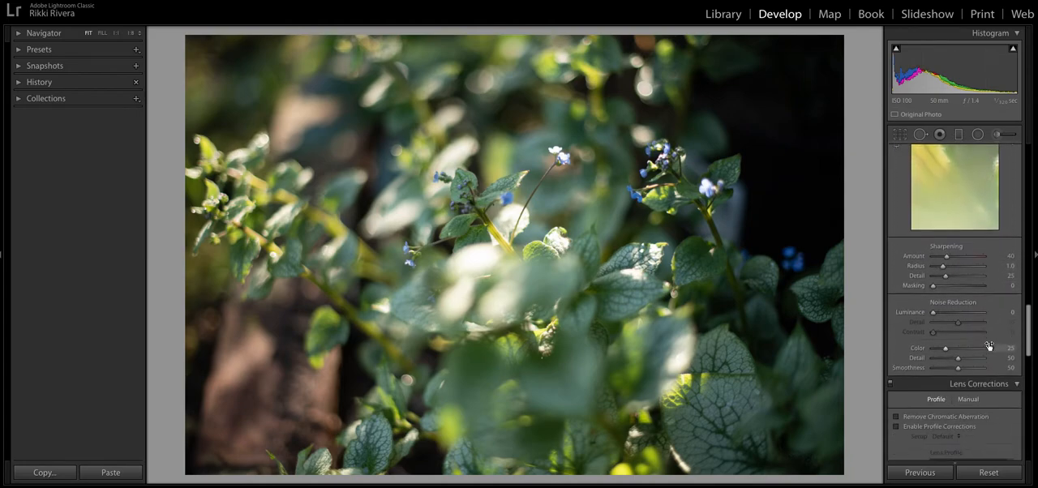
{"action": "scroll", "coordinate": [987, 349], "scroll_direction": "down", "scroll_amount": 3}
{"action": "left_click", "coordinate": [947, 324]}
{"action": "left_click", "coordinate": [950, 334]}
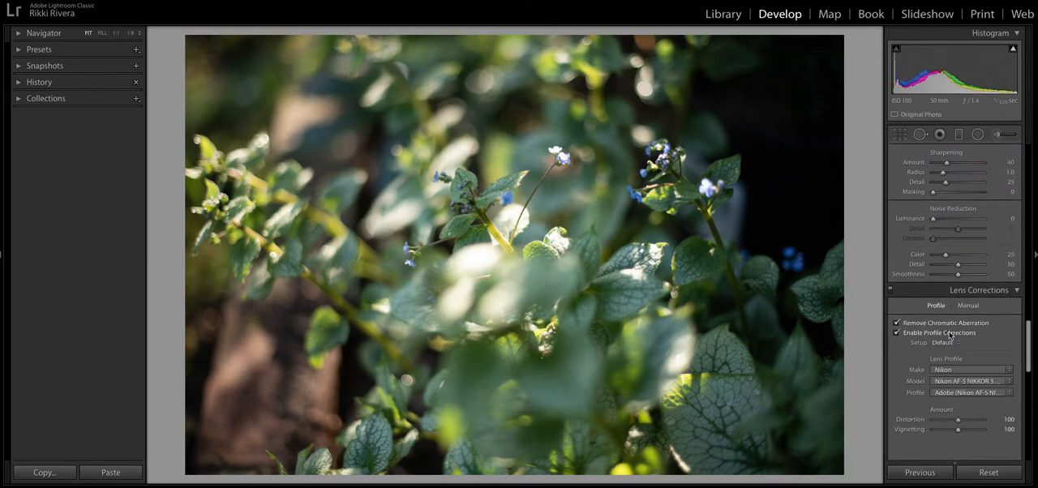
Warm the white balance to a temperature of 6,557, raise exposure to +0.60 and set contrast to −3
{"action": "scroll", "coordinate": [952, 329], "scroll_direction": "up", "scroll_amount": 15}
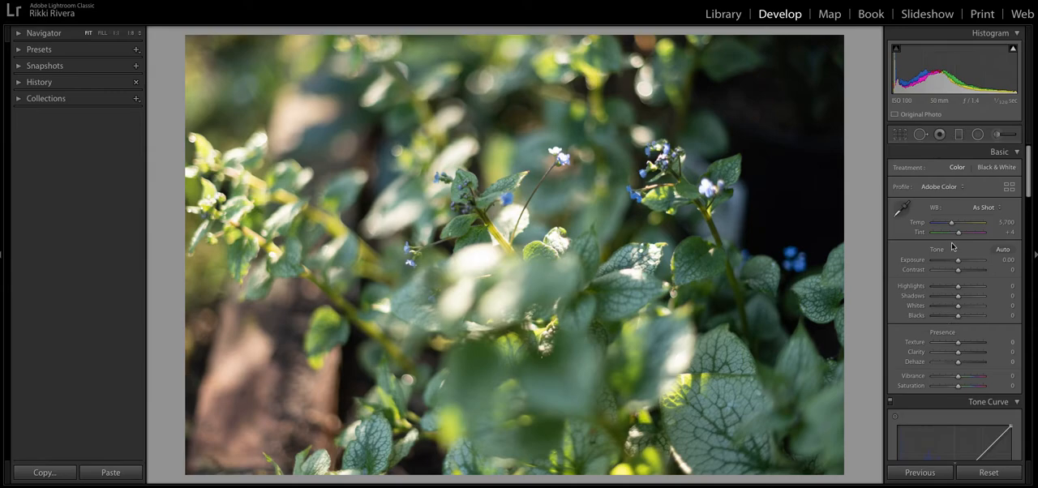
{"action": "left_click_drag", "start_coordinate": [952, 227], "coordinate": [955, 225]}
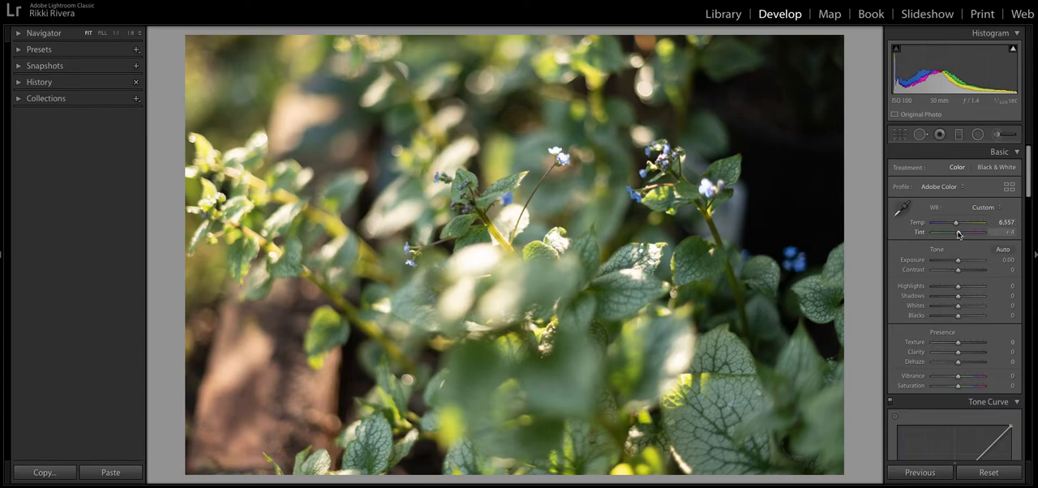
{"action": "left_click_drag", "start_coordinate": [957, 261], "coordinate": [961, 263]}
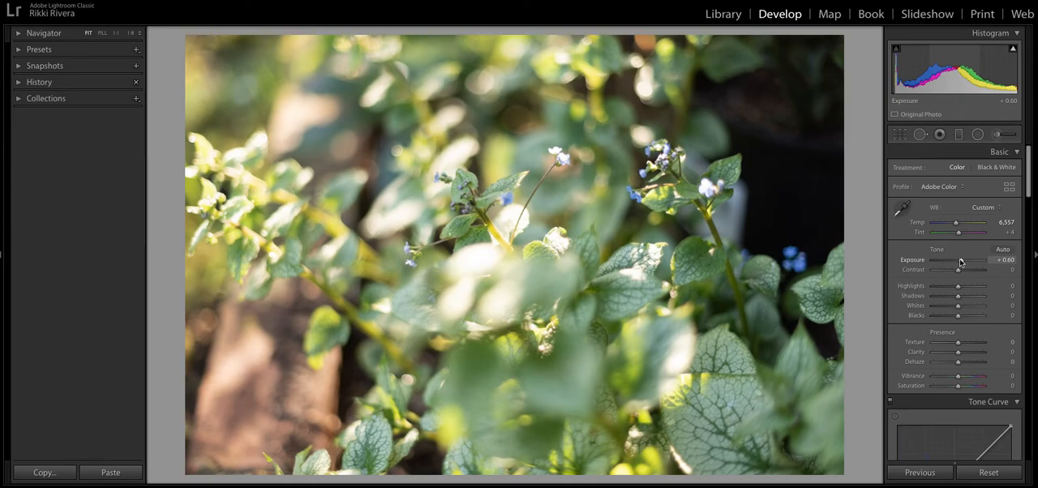
{"action": "left_click", "coordinate": [958, 270]}
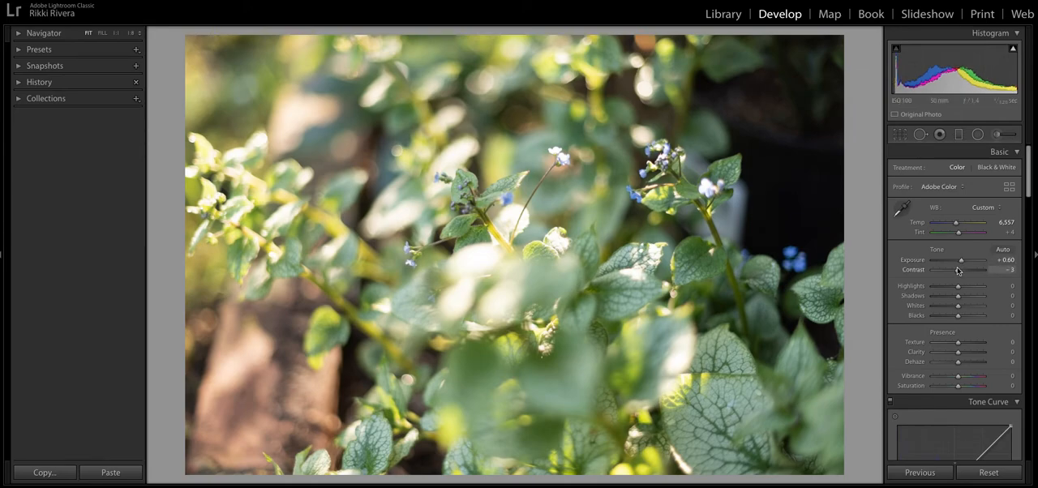
Set highlights to −83, shadows to −4 and whites to −31, raise the blacks, and reduce saturation to −16
{"action": "left_click_drag", "start_coordinate": [958, 286], "coordinate": [951, 308]}
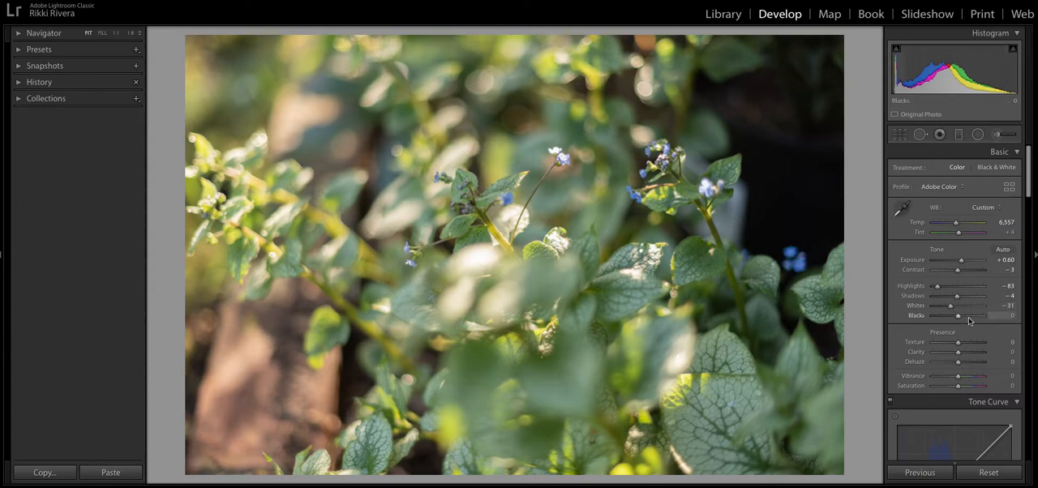
{"action": "left_click_drag", "start_coordinate": [958, 315], "coordinate": [962, 292]}
{"action": "scroll", "coordinate": [965, 317], "scroll_direction": "down", "scroll_amount": 3}
{"action": "left_click_drag", "start_coordinate": [960, 326], "coordinate": [955, 328]}
Switch the tone curve to the RGB channel and add three points across its highlights, midtones and shadows
{"action": "scroll", "coordinate": [960, 324], "scroll_direction": "down", "scroll_amount": 6}
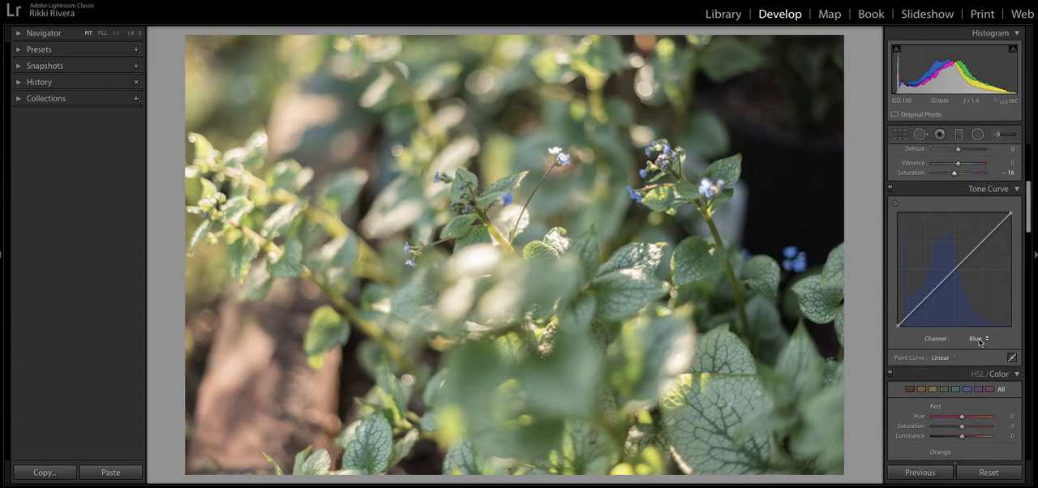
{"action": "left_click", "coordinate": [977, 339]}
{"action": "left_click", "coordinate": [976, 315]}
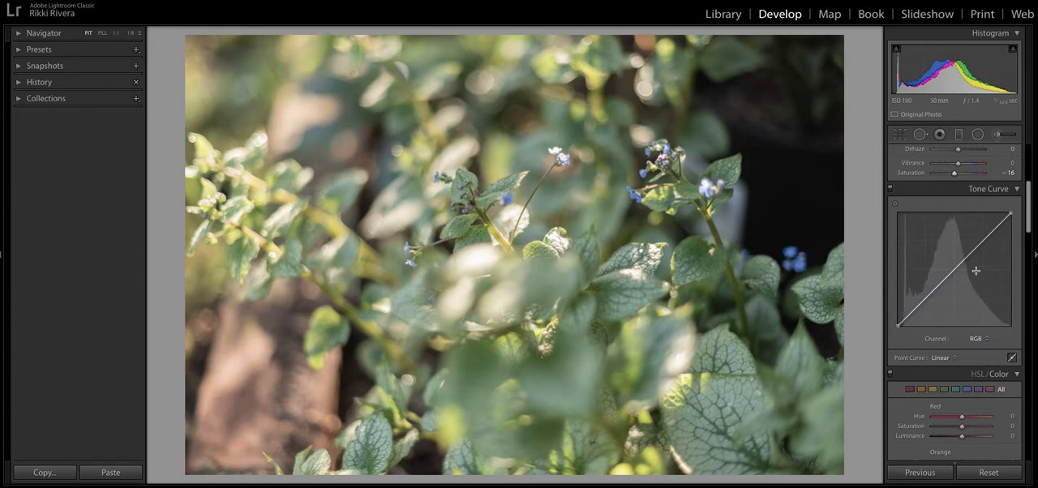
{"action": "left_click_drag", "start_coordinate": [973, 252], "coordinate": [972, 254]}
{"action": "left_click", "coordinate": [952, 274]}
{"action": "left_click", "coordinate": [926, 298]}
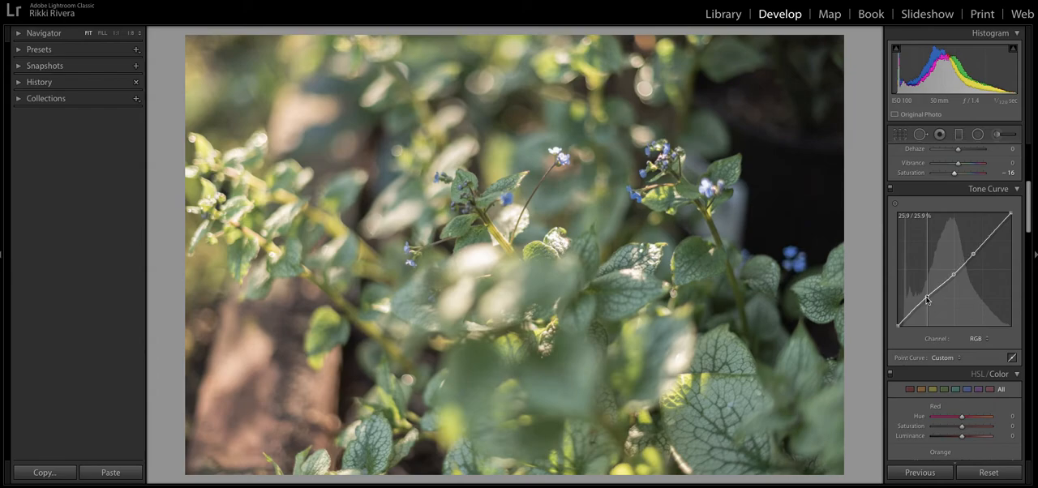
Shape the RGB curve into a faded S by lifting the black point, raising the highlight point and lowering the white point
{"action": "left_click_drag", "start_coordinate": [898, 327], "coordinate": [896, 318]}
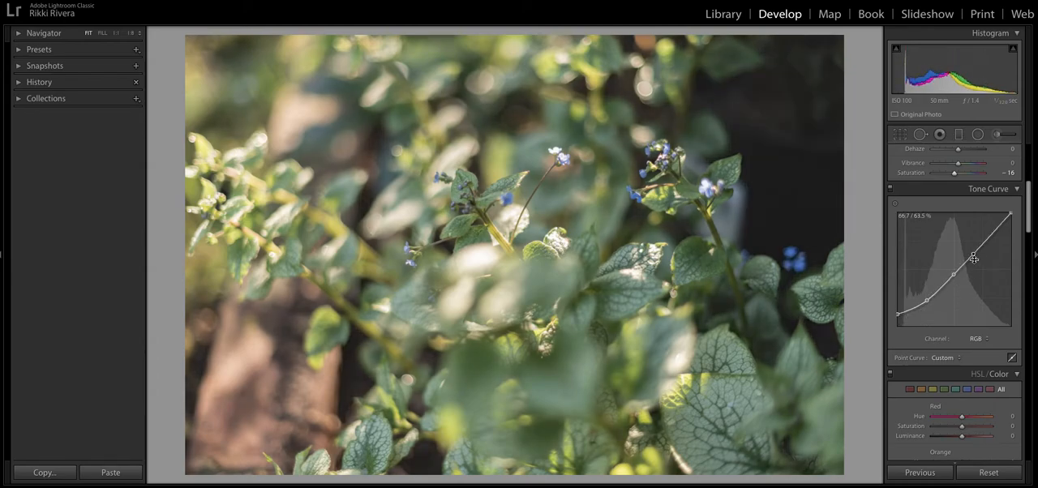
{"action": "left_click_drag", "start_coordinate": [972, 253], "coordinate": [977, 246]}
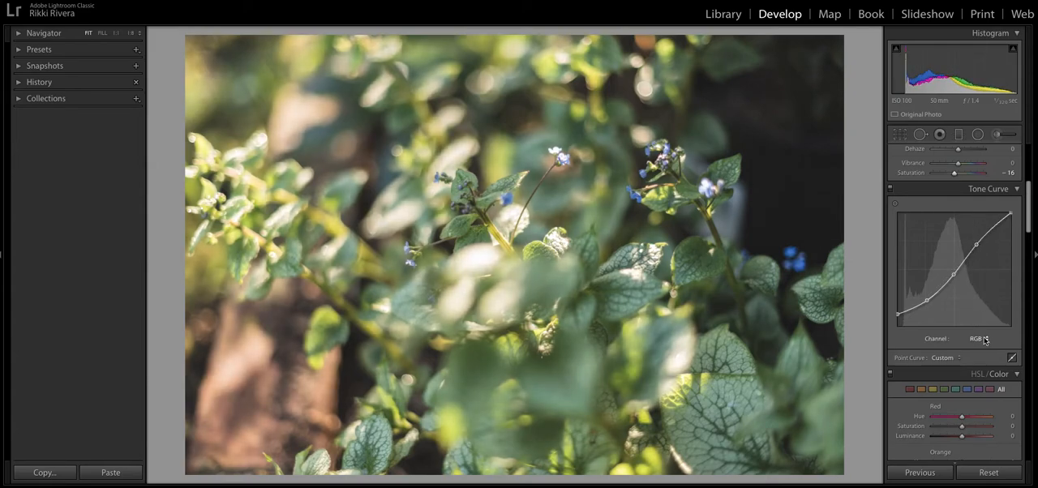
{"action": "left_click_drag", "start_coordinate": [1010, 214], "coordinate": [1011, 219]}
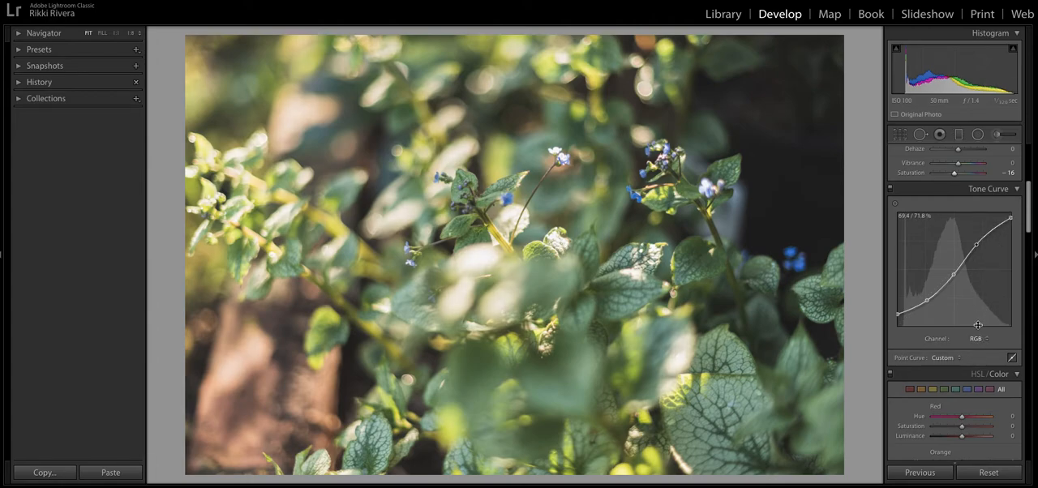
Build an S-curve in the red channel with highlight and midtone points and two shadow points pulled down
{"action": "left_click", "coordinate": [978, 341]}
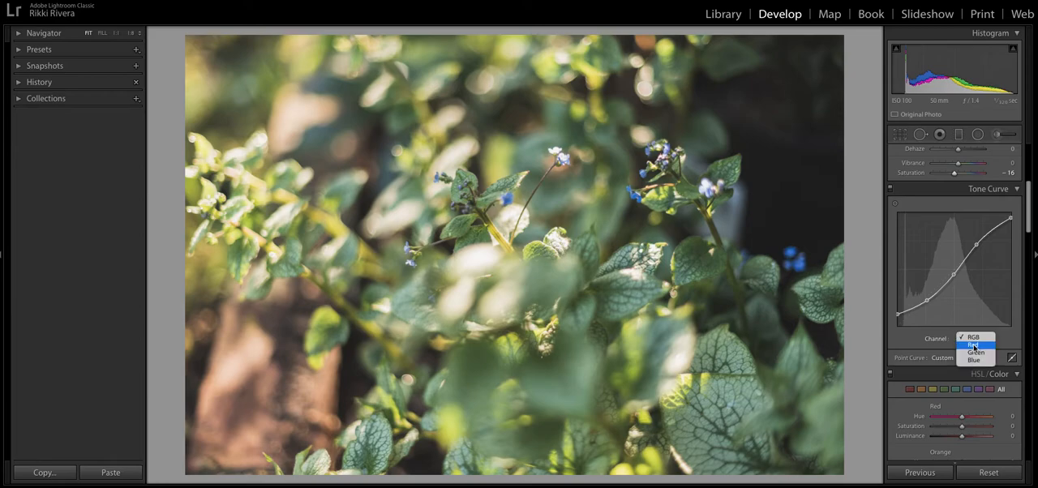
{"action": "left_click", "coordinate": [977, 350]}
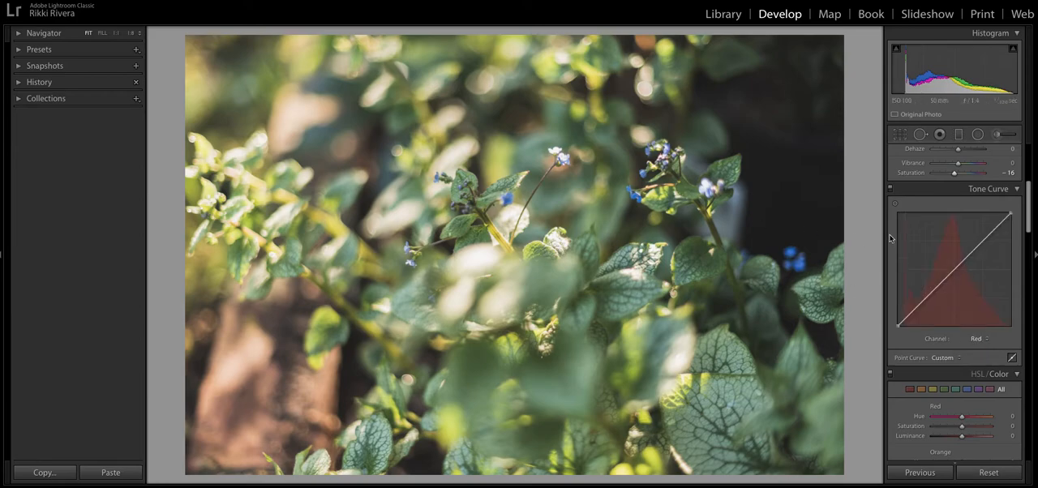
{"action": "left_click_drag", "start_coordinate": [982, 241], "coordinate": [979, 242]}
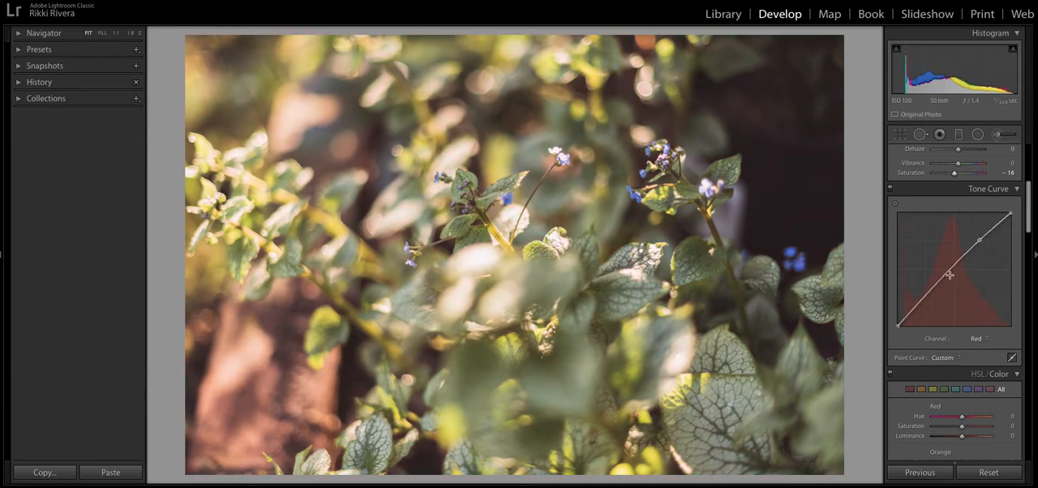
{"action": "left_click_drag", "start_coordinate": [953, 268], "coordinate": [953, 270]}
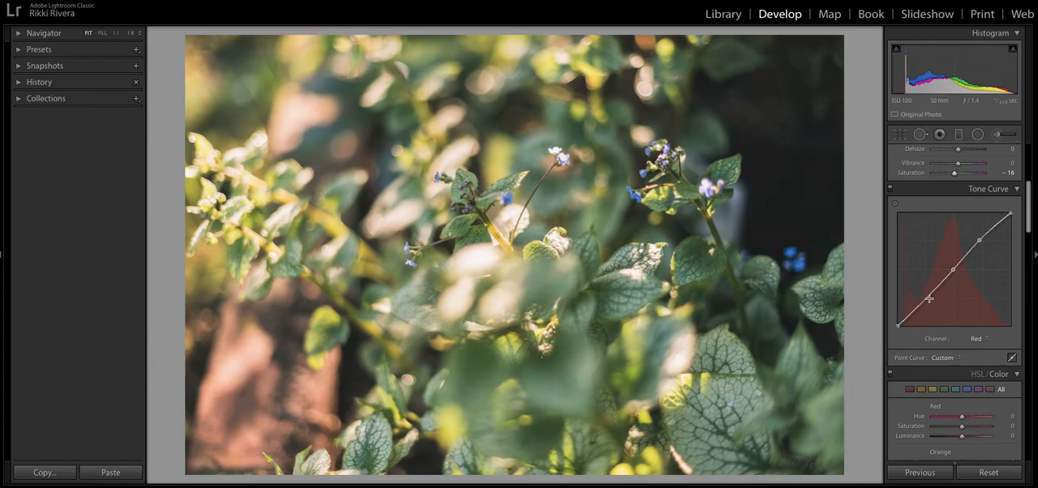
{"action": "left_click_drag", "start_coordinate": [931, 297], "coordinate": [914, 325]}
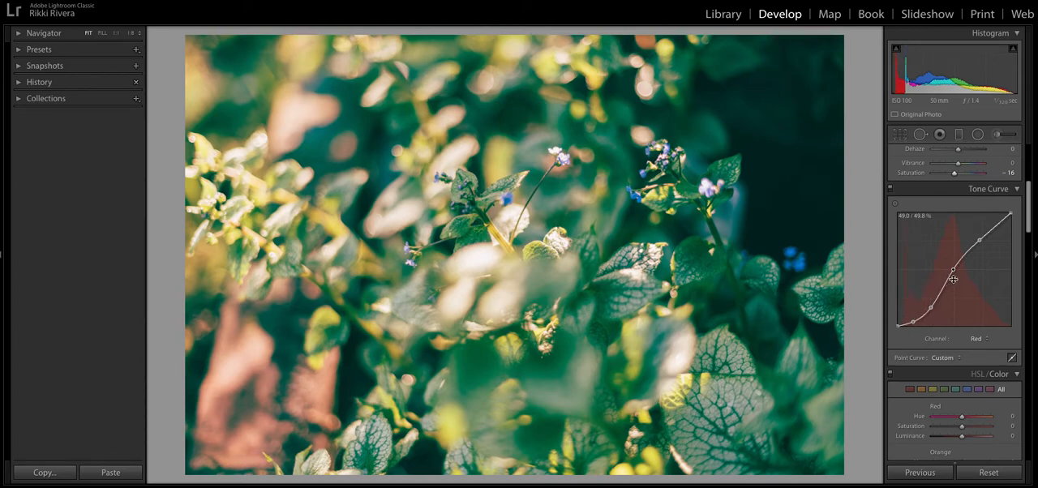
{"action": "left_click_drag", "start_coordinate": [1011, 215], "coordinate": [1011, 219]}
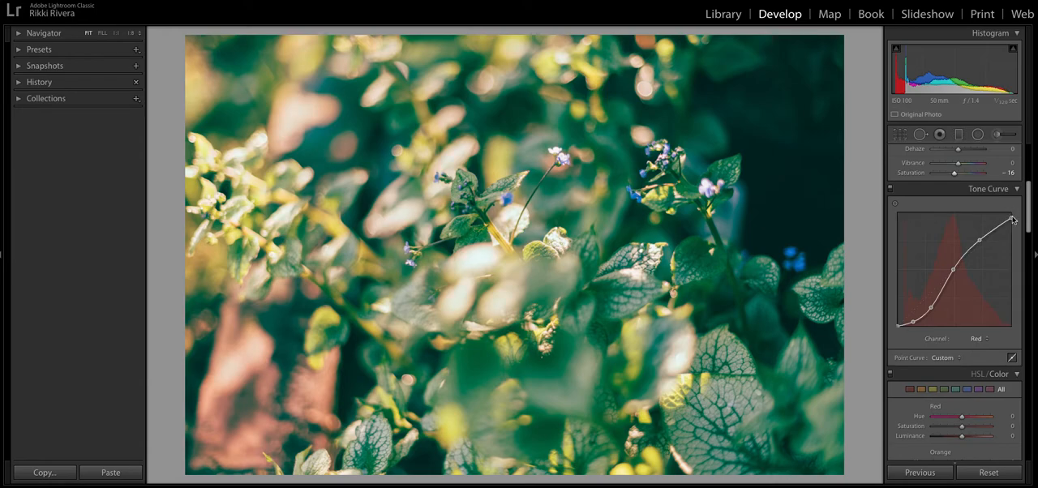
Build an S-curve in the green channel with slightly raised highlight and midtone points and two lowered shadow points
{"action": "left_click", "coordinate": [977, 340]}
{"action": "left_click", "coordinate": [976, 345]}
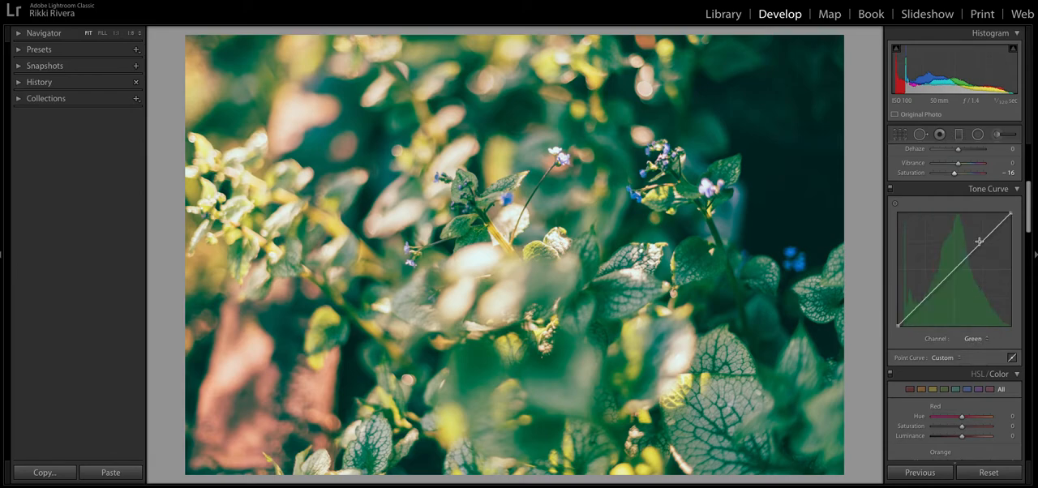
{"action": "left_click_drag", "start_coordinate": [978, 248], "coordinate": [949, 273]}
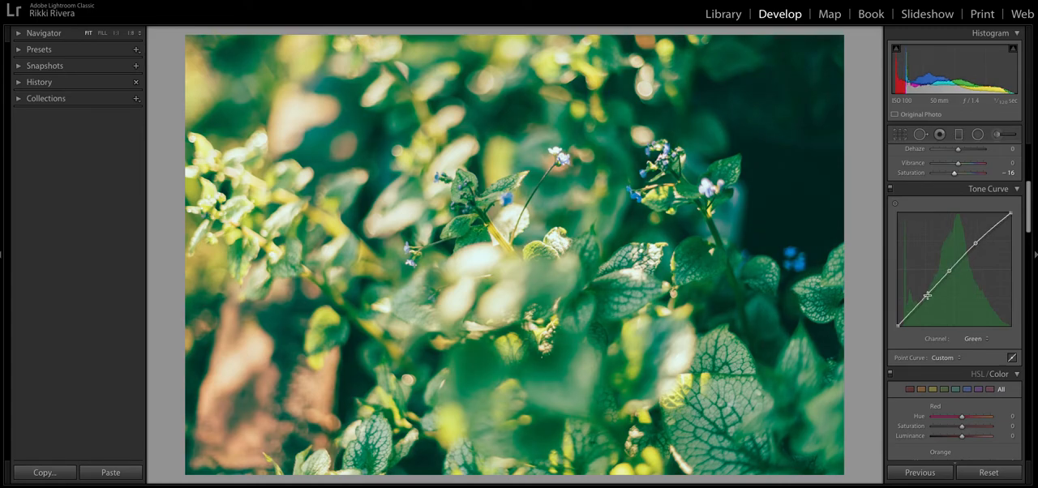
{"action": "left_click_drag", "start_coordinate": [931, 292], "coordinate": [913, 322]}
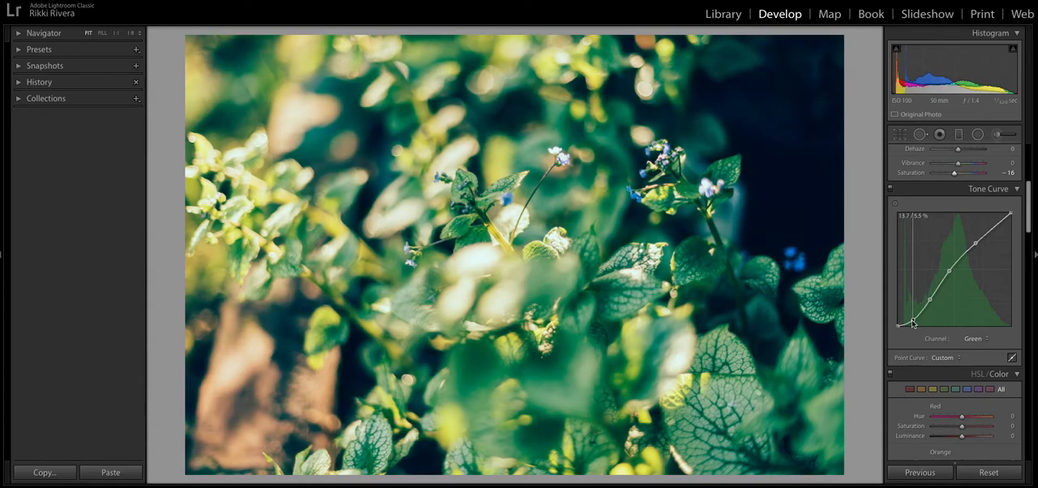
{"action": "left_click_drag", "start_coordinate": [980, 243], "coordinate": [975, 240]}
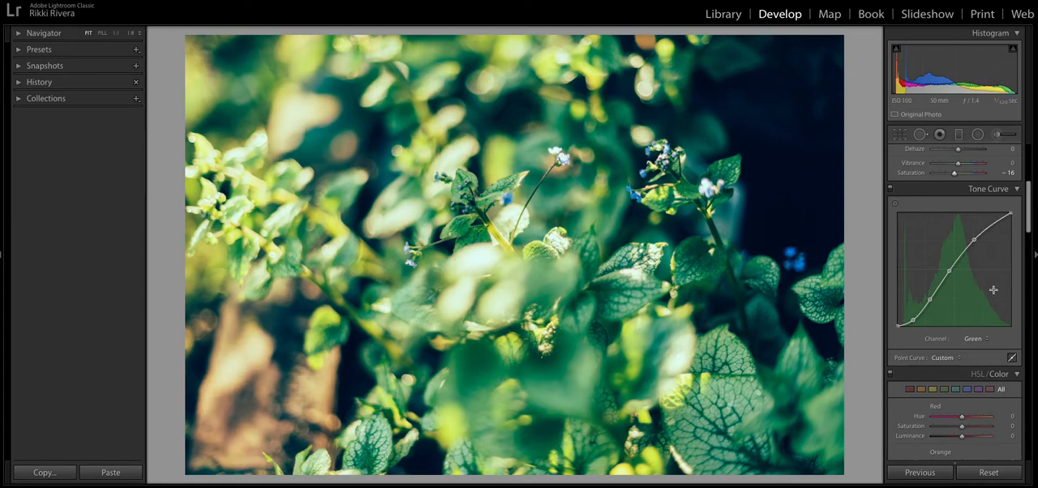
{"action": "left_click_drag", "start_coordinate": [973, 240], "coordinate": [975, 246]}
Build an S-curve in the blue channel with a raised highlight point, a midtone point and two lowered shadow points
{"action": "left_click", "coordinate": [972, 338]}
{"action": "left_click", "coordinate": [968, 344]}
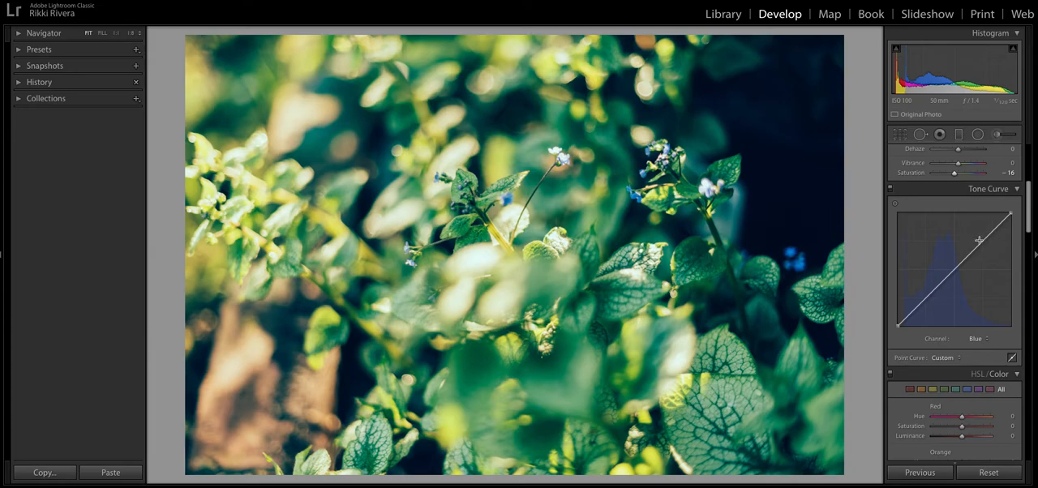
{"action": "left_click_drag", "start_coordinate": [981, 243], "coordinate": [979, 237]}
{"action": "left_click_drag", "start_coordinate": [954, 266], "coordinate": [952, 274]}
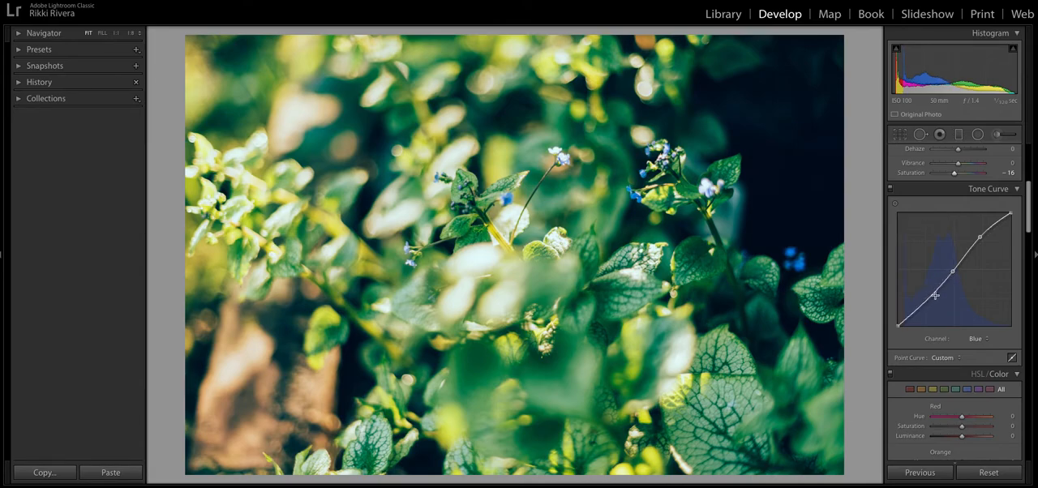
{"action": "left_click_drag", "start_coordinate": [935, 295], "coordinate": [913, 322]}
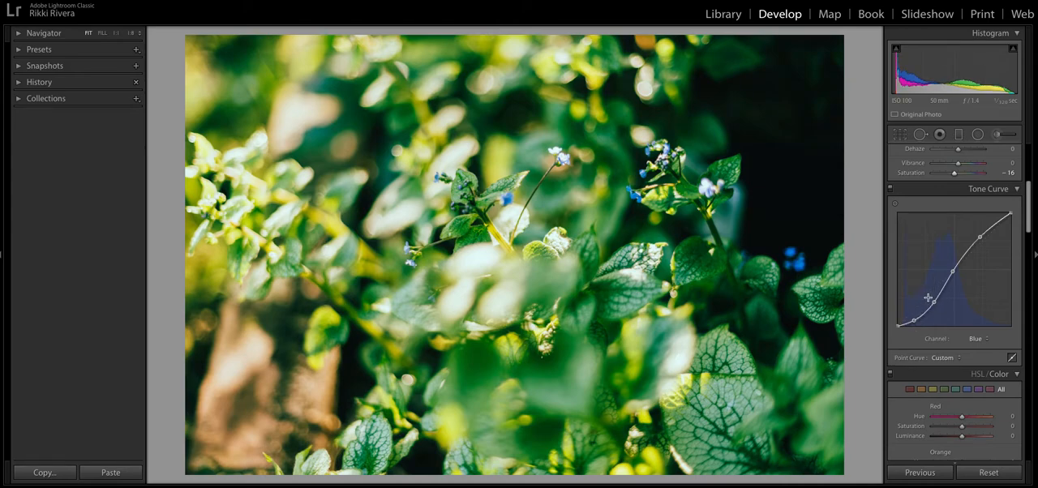
{"action": "left_click_drag", "start_coordinate": [934, 304], "coordinate": [933, 305]}
Return the tone curve to the RGB channel and compare the photo with the curve adjustments off and on
{"action": "left_click", "coordinate": [962, 346]}
{"action": "left_click", "coordinate": [961, 310]}
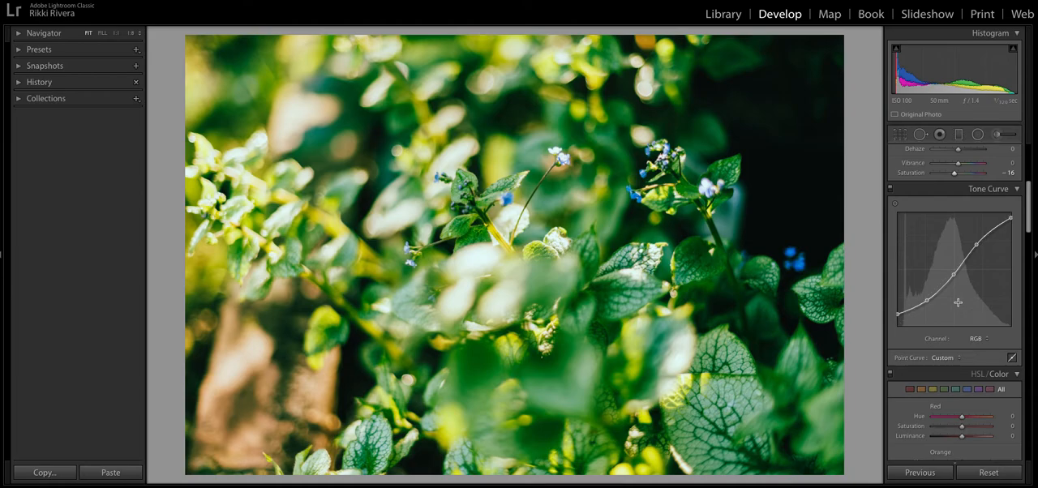
{"action": "scroll", "coordinate": [957, 302], "scroll_direction": "down", "scroll_amount": 5}
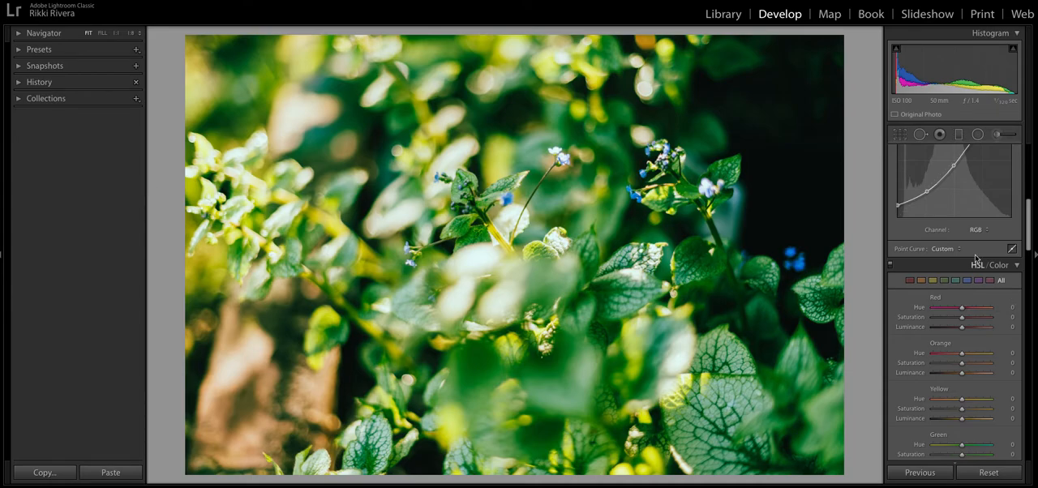
{"action": "scroll", "coordinate": [942, 208], "scroll_direction": "up", "scroll_amount": 2}
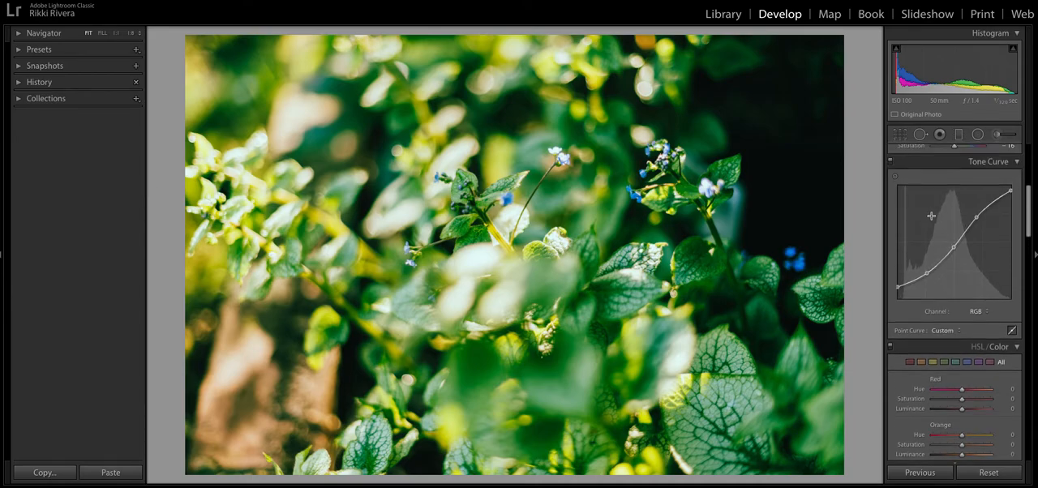
{"action": "left_click", "coordinate": [890, 162]}
{"action": "left_click", "coordinate": [890, 163]}
Set the HSL reds to hue +4, saturation −13 and luminance −14
{"action": "scroll", "coordinate": [940, 235], "scroll_direction": "down", "scroll_amount": 2}
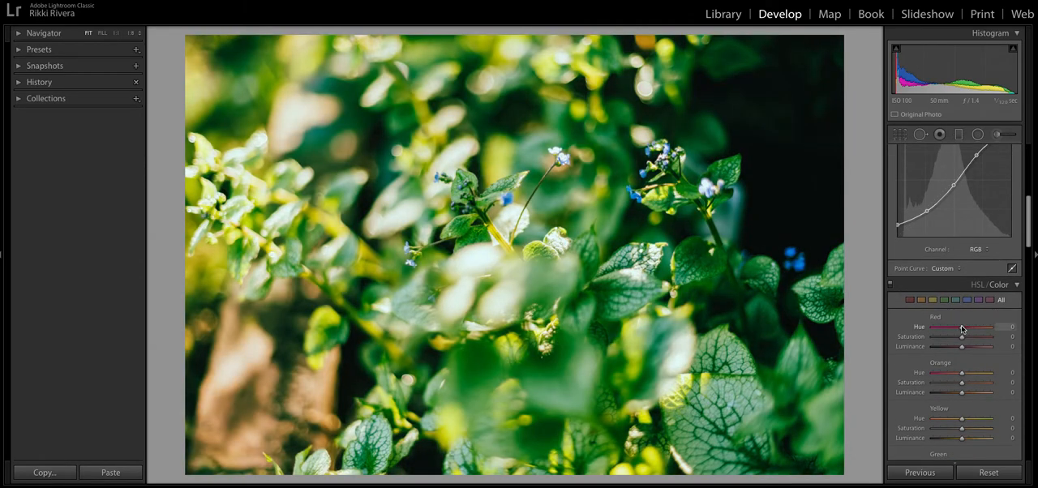
{"action": "left_click_drag", "start_coordinate": [960, 328], "coordinate": [961, 350]}
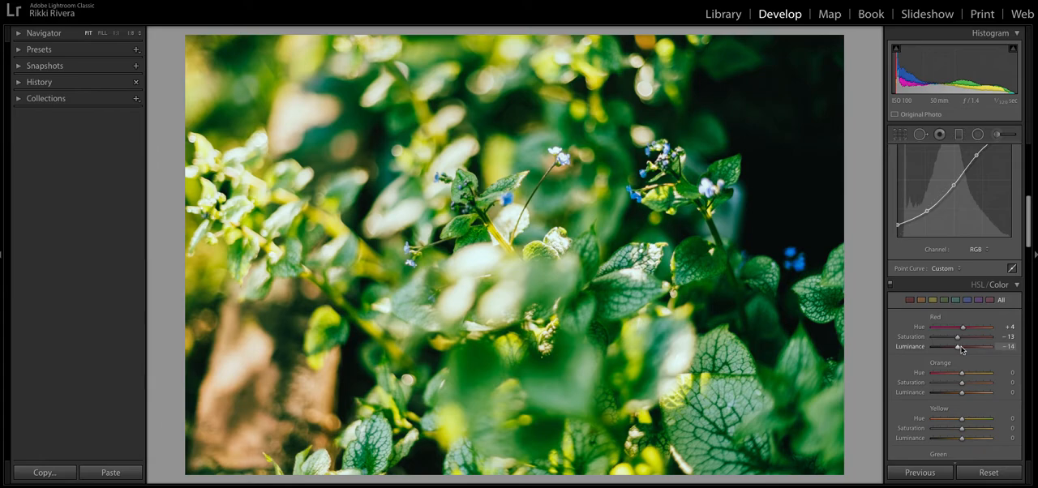
Reduce the HSL yellow saturation to −12 and set the greens to hue −12, saturation −24 and luminance +12
{"action": "scroll", "coordinate": [962, 350], "scroll_direction": "down", "scroll_amount": 2}
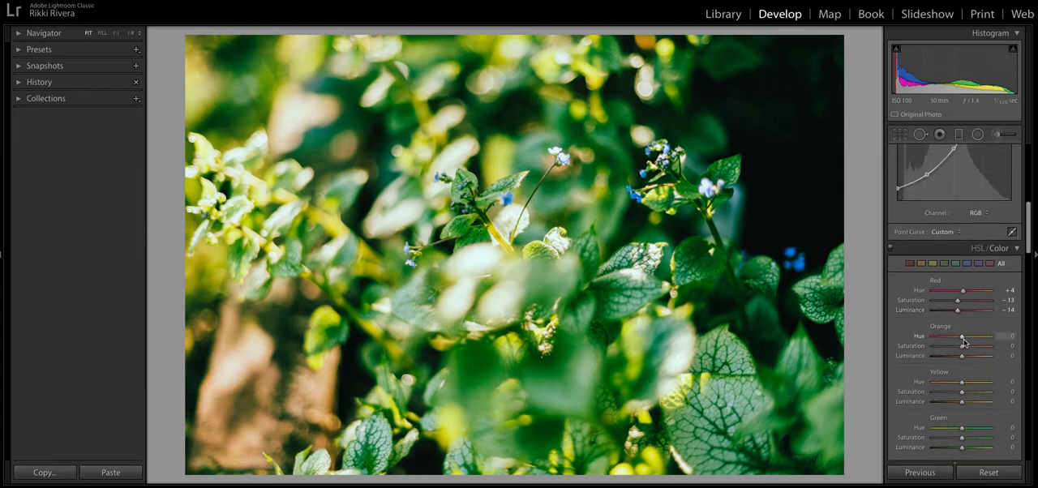
{"action": "scroll", "coordinate": [963, 304], "scroll_direction": "down", "scroll_amount": 1}
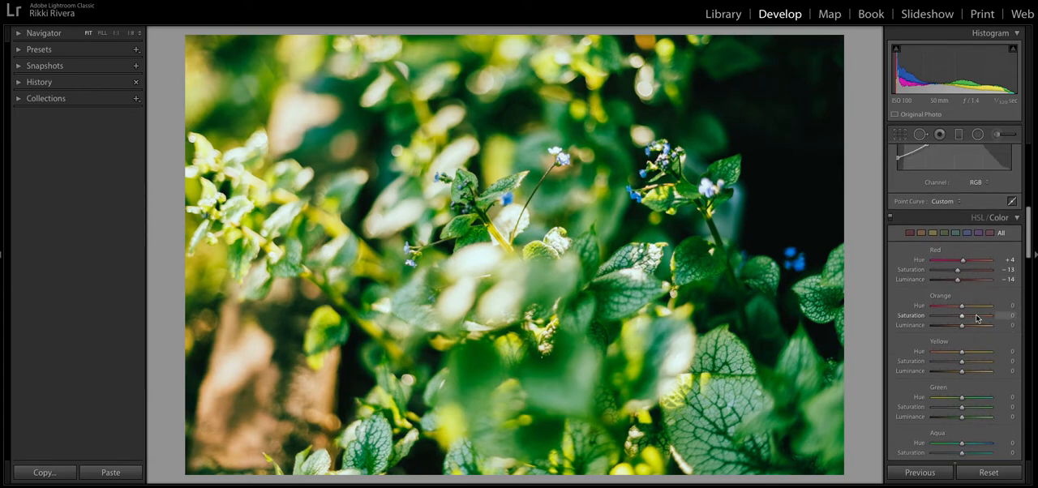
{"action": "scroll", "coordinate": [960, 266], "scroll_direction": "down", "scroll_amount": 1}
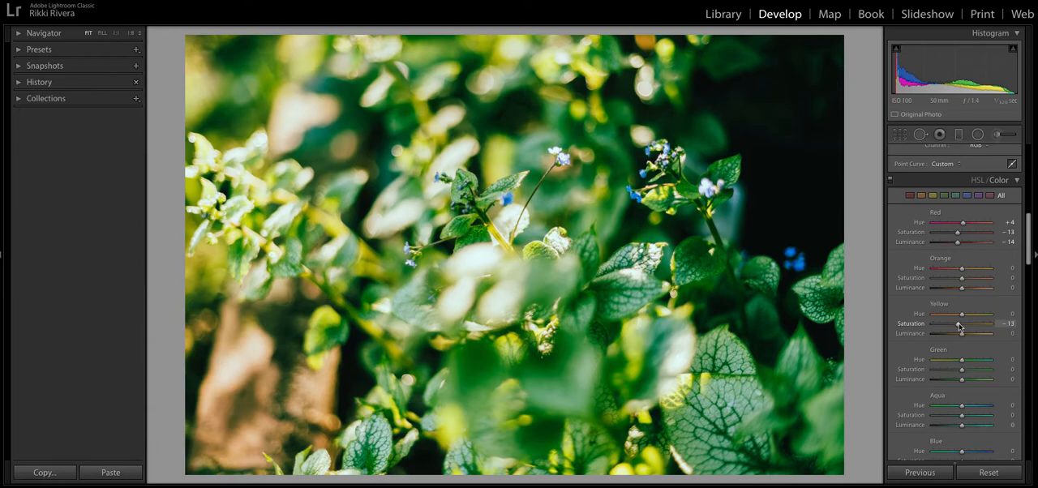
{"action": "scroll", "coordinate": [958, 326], "scroll_direction": "down", "scroll_amount": 2}
{"action": "left_click_drag", "start_coordinate": [964, 336], "coordinate": [966, 356]}
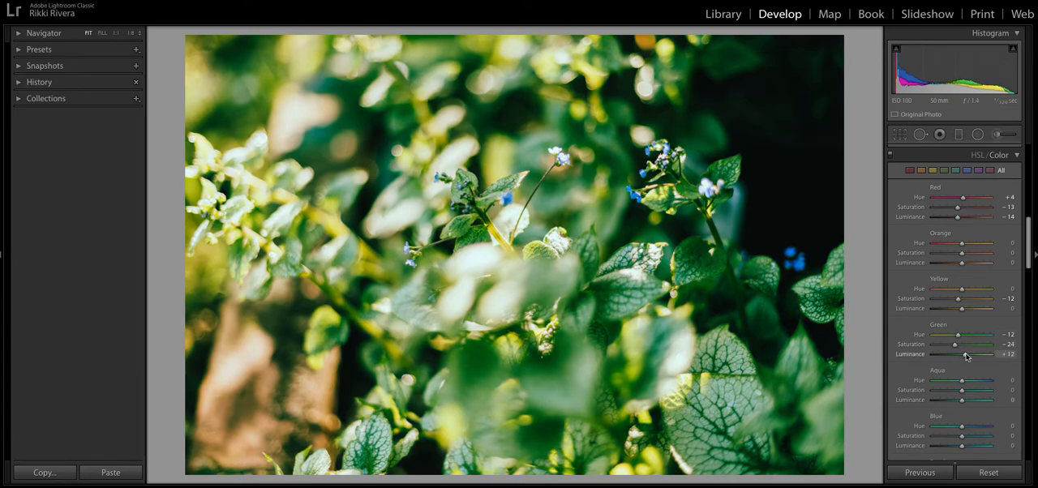
Set the HSL blues to saturation +21 and luminance −12
{"action": "scroll", "coordinate": [968, 354], "scroll_direction": "down", "scroll_amount": 4}
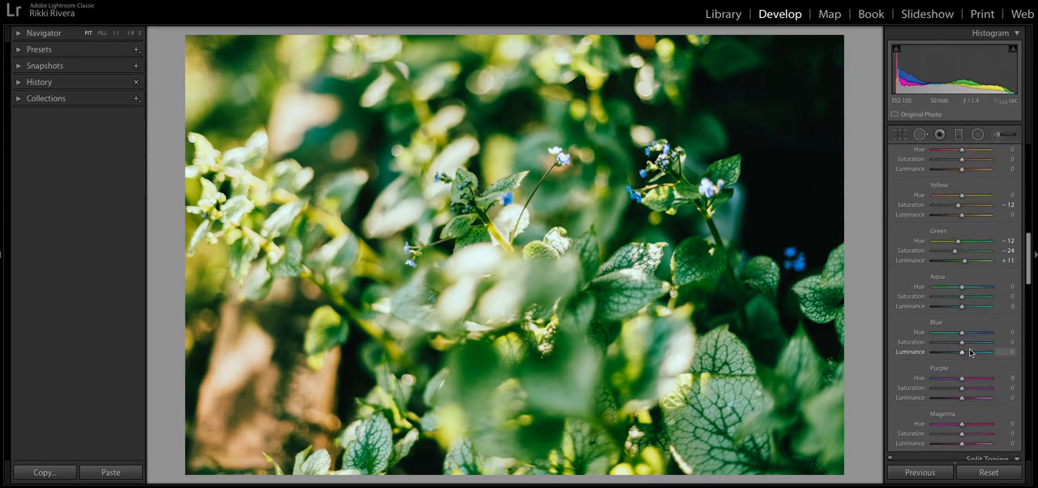
{"action": "left_click_drag", "start_coordinate": [961, 344], "coordinate": [965, 345]}
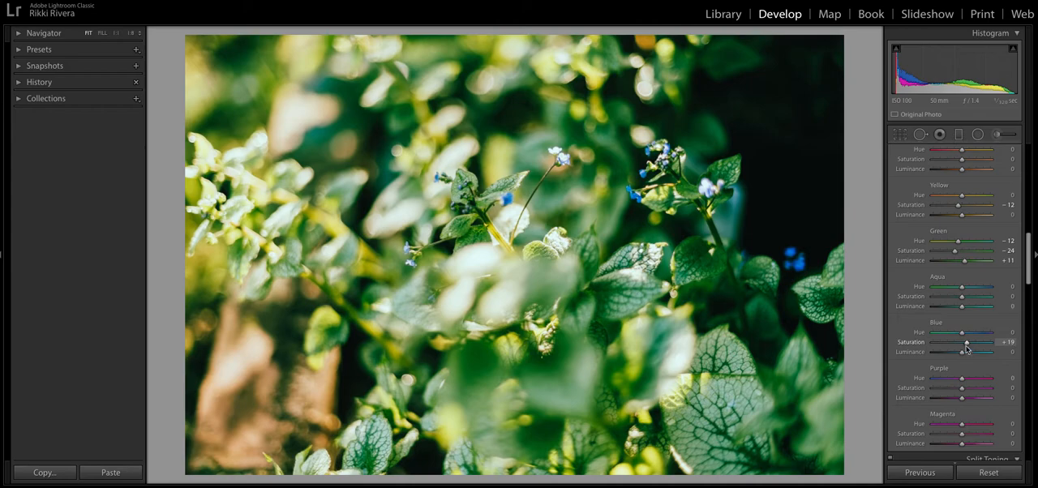
{"action": "scroll", "coordinate": [960, 353], "scroll_direction": "down", "scroll_amount": 2}
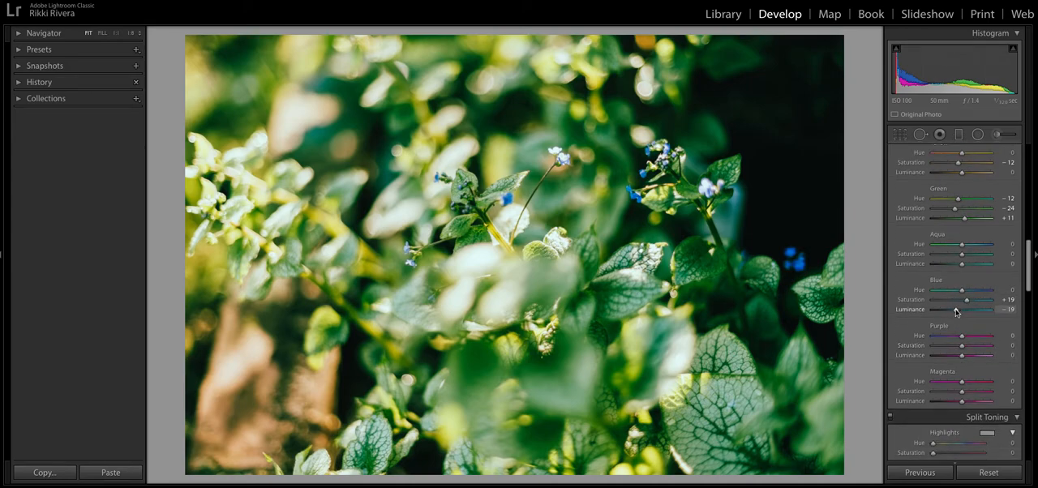
{"action": "left_click_drag", "start_coordinate": [963, 309], "coordinate": [963, 302]}
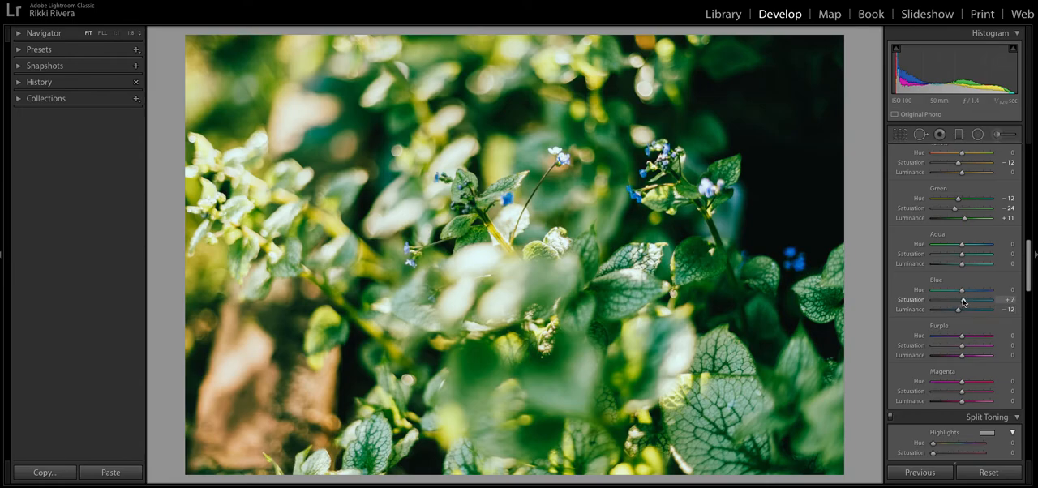
{"action": "mouse_move", "coordinate": [959, 309]}
{"action": "left_mouse_down"}
{"action": "mouse_move", "coordinate": [972, 309]}
{"action": "mouse_move", "coordinate": [947, 313]}
{"action": "mouse_move", "coordinate": [970, 300]}
{"action": "mouse_move", "coordinate": [960, 311]}
{"action": "left_mouse_up"}
{"action": "left_click_drag", "start_coordinate": [970, 300], "coordinate": [967, 300]}
Reduce the HSL saturation to −31 for greens, −24 for purples and −36 for magentas
{"action": "left_click_drag", "start_coordinate": [958, 212], "coordinate": [955, 212]}
{"action": "left_click_drag", "start_coordinate": [962, 346], "coordinate": [954, 348]}
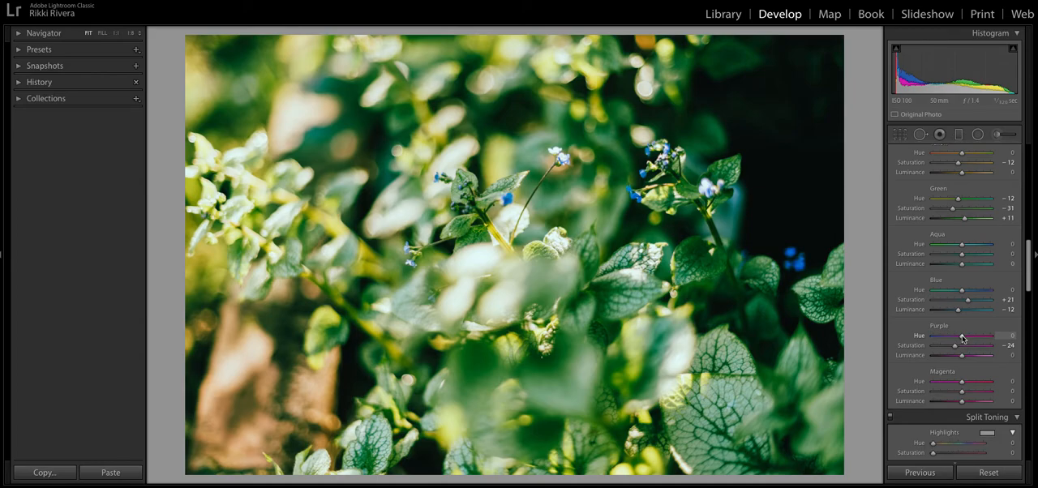
{"action": "left_click_drag", "start_coordinate": [963, 395], "coordinate": [953, 394]}
Set split toning to highlights hue 287 with saturation 7, shadows hue 54 with saturation 0, and balance +47
{"action": "scroll", "coordinate": [952, 373], "scroll_direction": "down", "scroll_amount": 5}
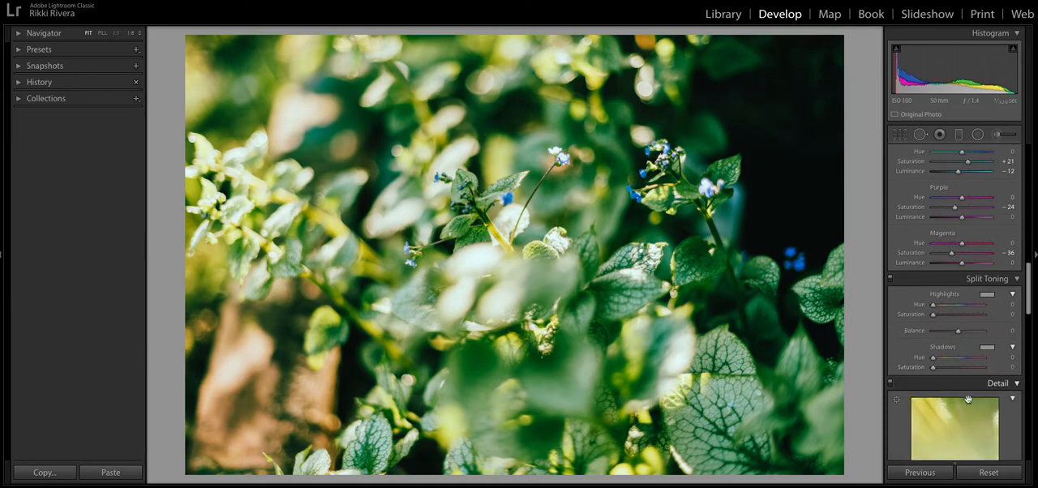
{"action": "left_click_drag", "start_coordinate": [933, 307], "coordinate": [972, 307]}
{"action": "left_click_drag", "start_coordinate": [932, 357], "coordinate": [941, 360]}
{"action": "left_click_drag", "start_coordinate": [932, 315], "coordinate": [938, 316]}
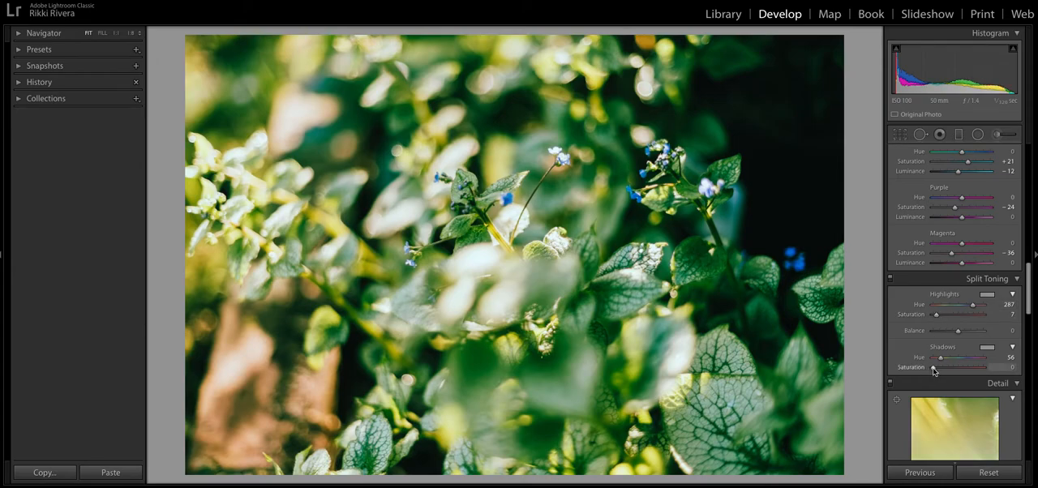
{"action": "left_click_drag", "start_coordinate": [934, 371], "coordinate": [931, 370]}
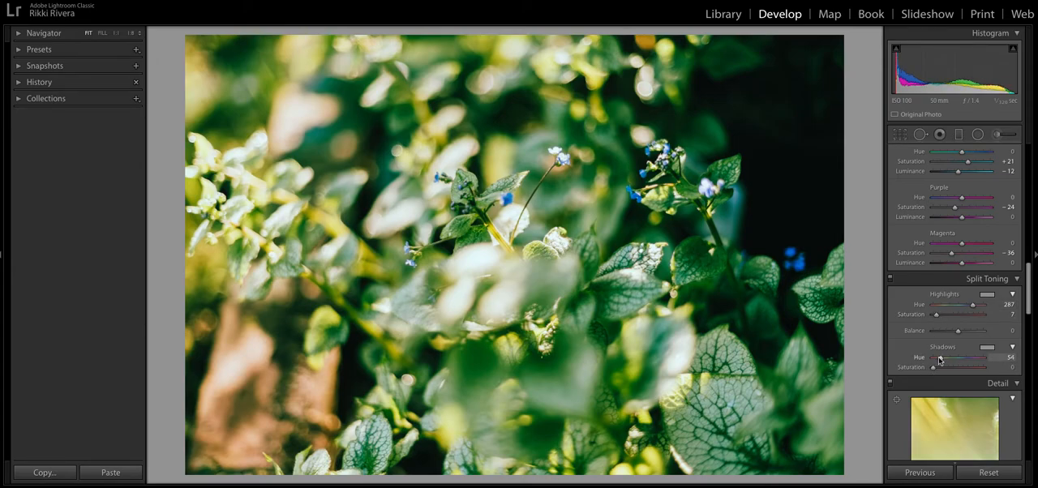
{"action": "left_click_drag", "start_coordinate": [961, 332], "coordinate": [971, 331]}
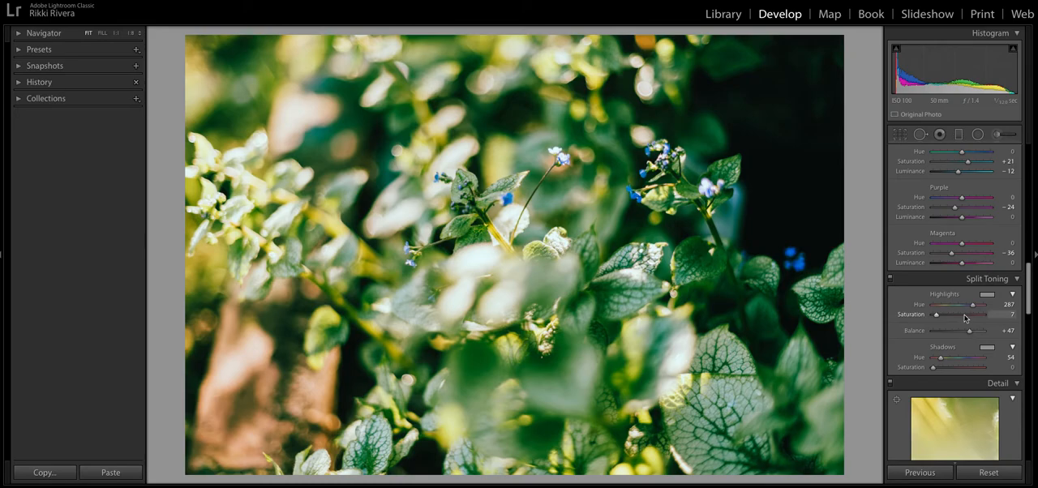
Calibrate the red primary to hue +14 and saturation −12, green primary to hue +4 and saturation −36, and blue primary hue to −13
{"action": "scroll", "coordinate": [964, 318], "scroll_direction": "down", "scroll_amount": 15}
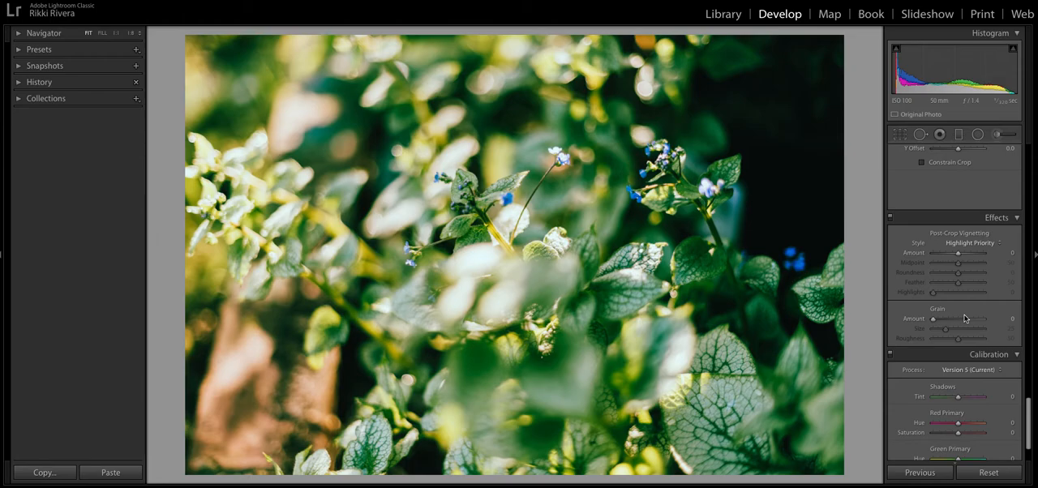
{"action": "scroll", "coordinate": [957, 308], "scroll_direction": "down", "scroll_amount": 3}
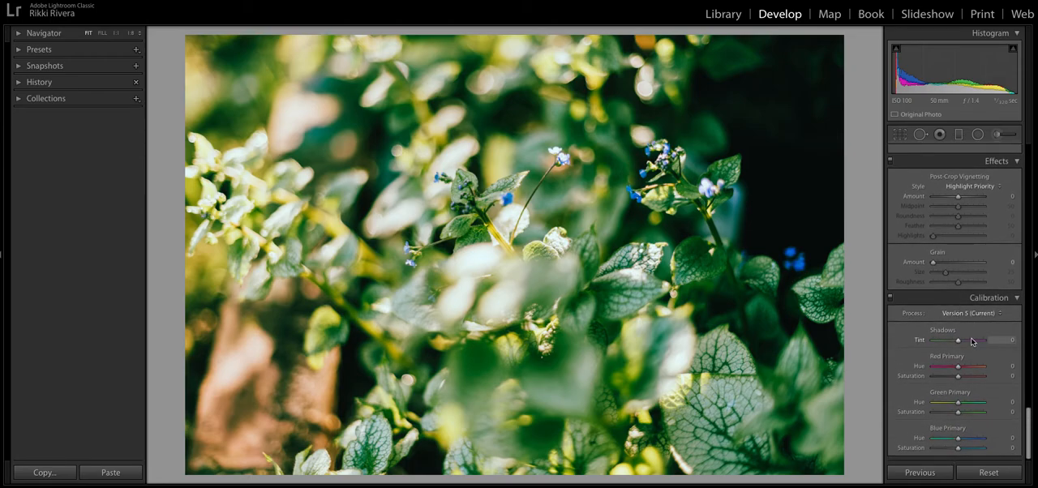
{"action": "left_click_drag", "start_coordinate": [957, 366], "coordinate": [961, 369]}
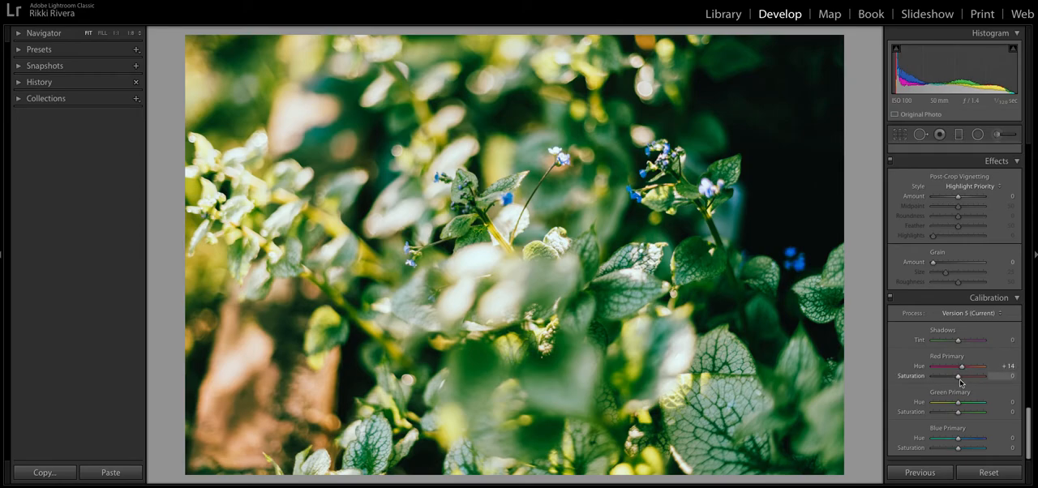
{"action": "left_click_drag", "start_coordinate": [954, 377], "coordinate": [960, 407]}
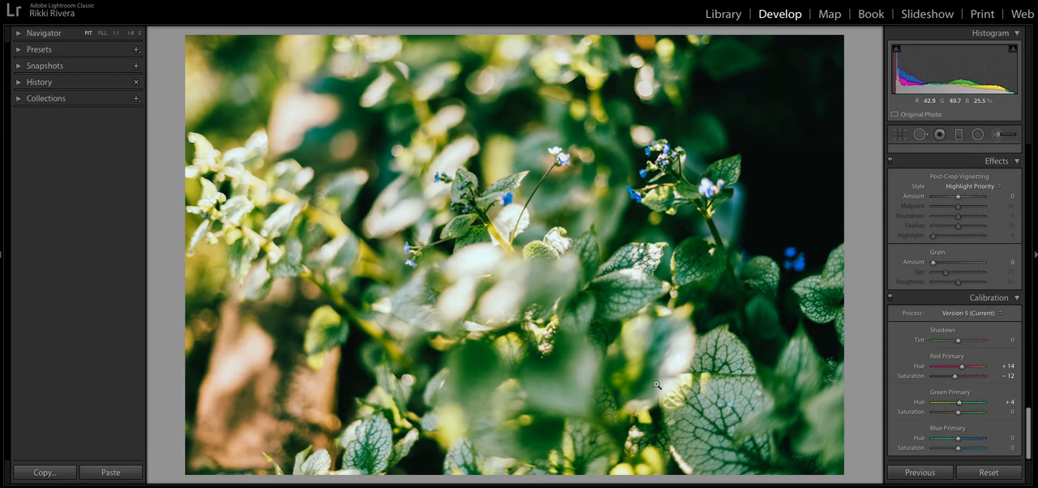
{"action": "left_click_drag", "start_coordinate": [959, 438], "coordinate": [951, 416]}
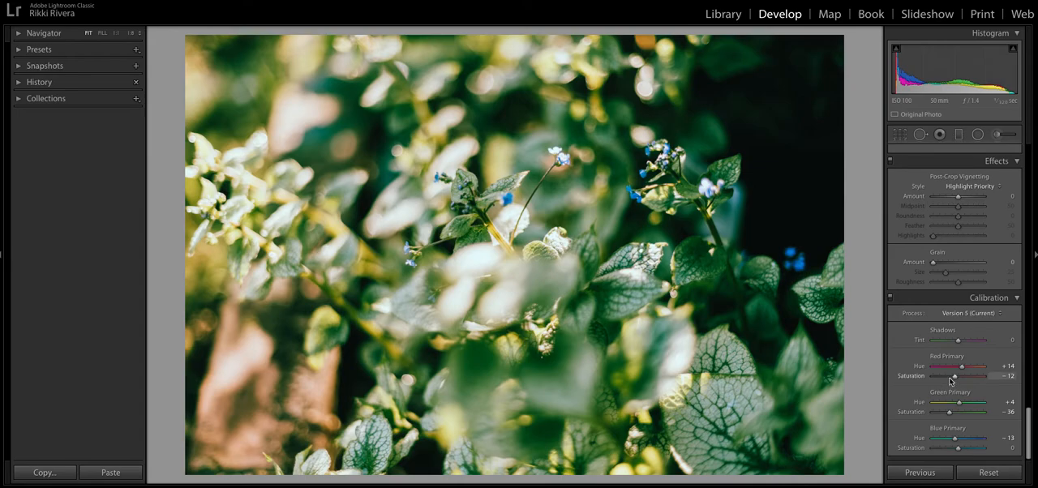
Fine-tune the basic adjustments to highlights −84, whites −32, blacks +38 and saturation −18
{"action": "scroll", "coordinate": [954, 379], "scroll_direction": "up", "scroll_amount": 15}
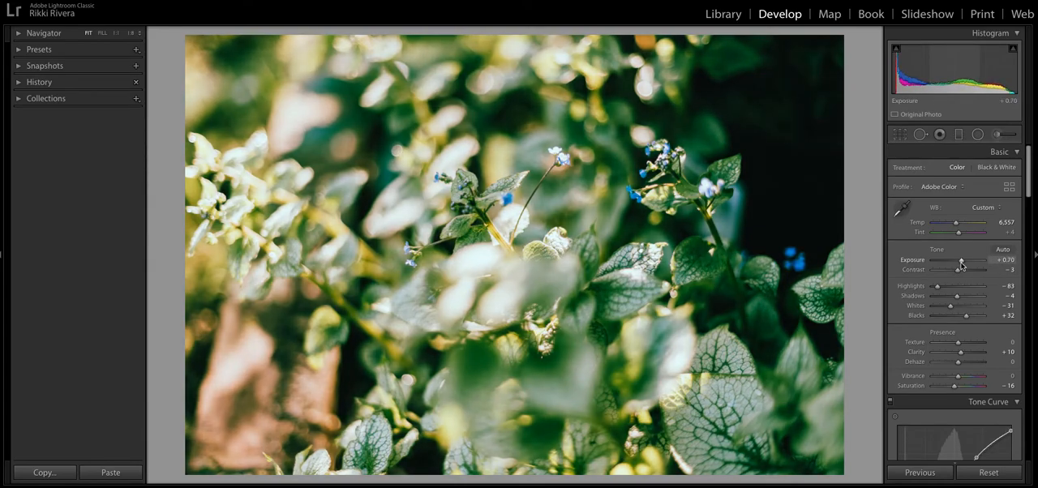
{"action": "left_click_drag", "start_coordinate": [960, 264], "coordinate": [961, 264]}
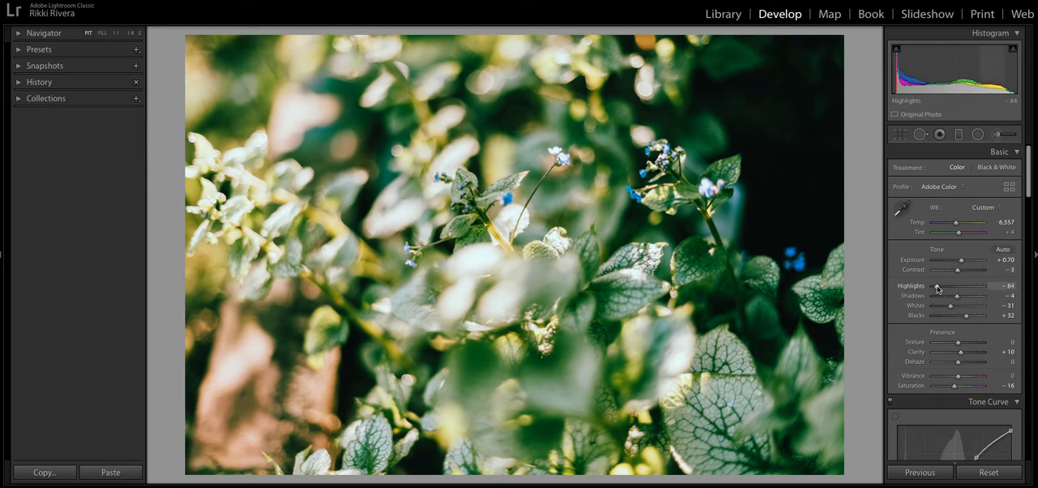
{"action": "left_click_drag", "start_coordinate": [937, 289], "coordinate": [936, 287]}
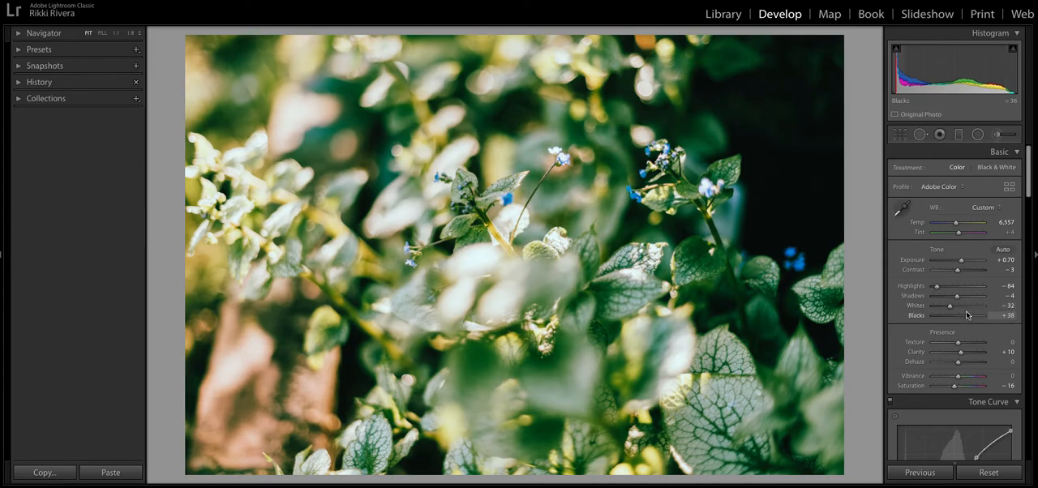
{"action": "left_click_drag", "start_coordinate": [954, 386], "coordinate": [955, 388]}
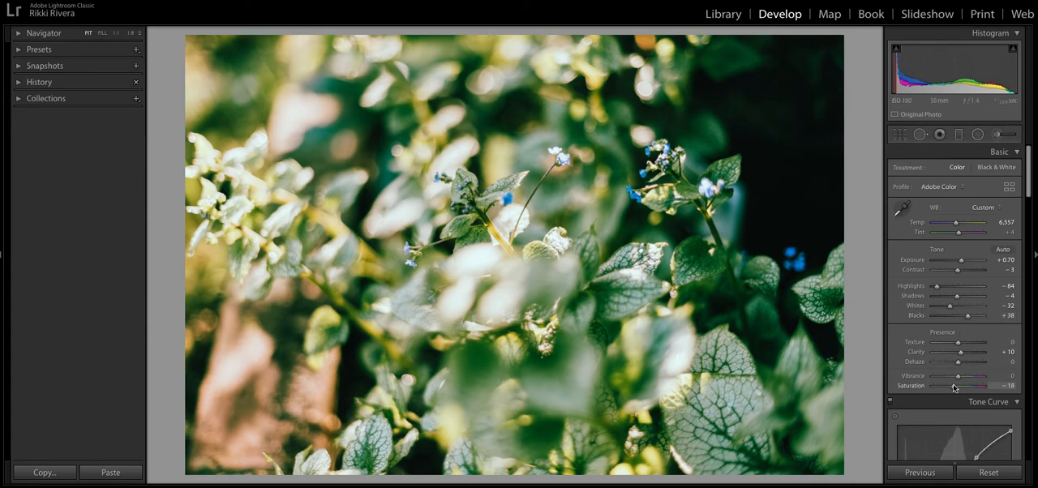
Remove the midtone point from the RGB tone curve and slightly lower its highlight point and white end point
{"action": "scroll", "coordinate": [955, 381], "scroll_direction": "down", "scroll_amount": 5}
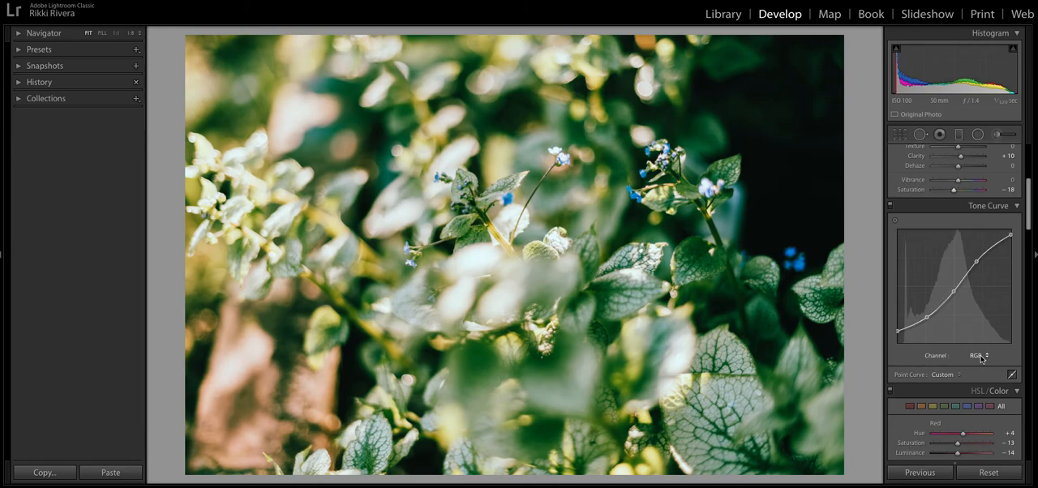
{"action": "double_click", "coordinate": [955, 292]}
{"action": "left_click_drag", "start_coordinate": [976, 262], "coordinate": [977, 263]}
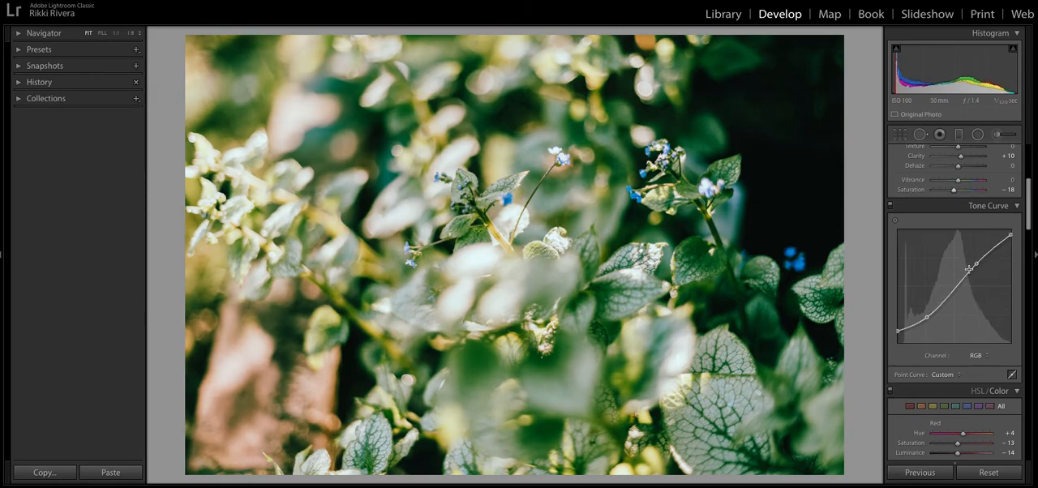
{"action": "left_click_drag", "start_coordinate": [1010, 235], "coordinate": [1012, 240]}
{"action": "left_click_drag", "start_coordinate": [1011, 239], "coordinate": [1010, 238]}
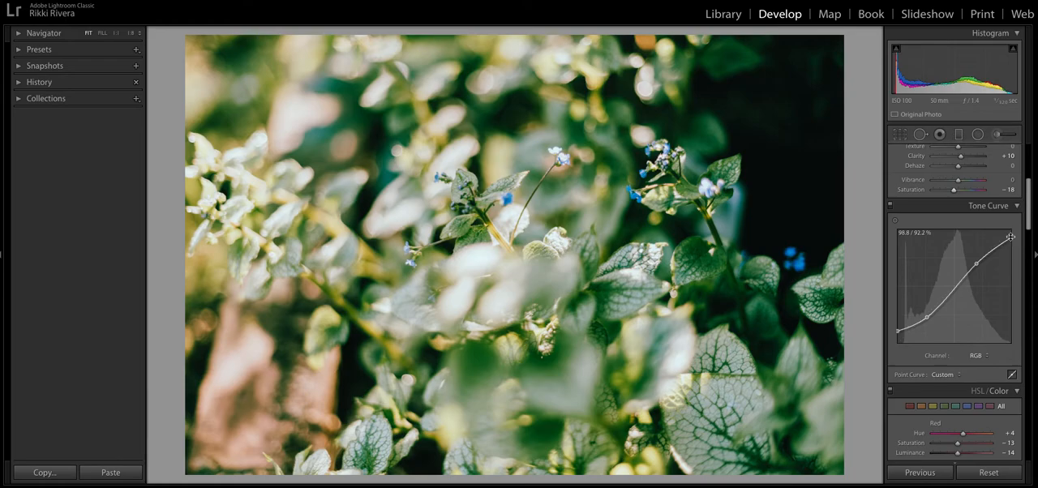
{"action": "left_click_drag", "start_coordinate": [976, 264], "coordinate": [978, 269]}
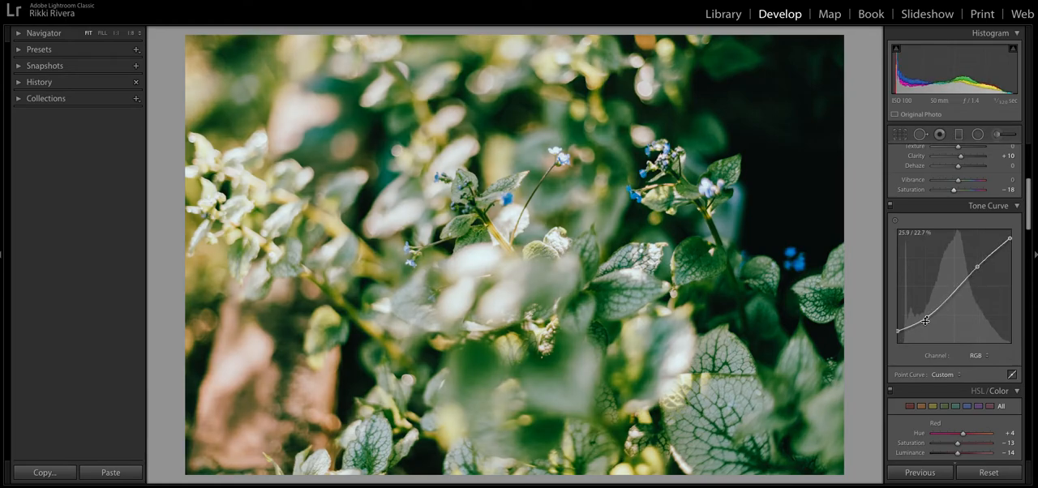
{"action": "left_click_drag", "start_coordinate": [927, 318], "coordinate": [927, 319]}
Soften the red channel curve by slightly raising its upper shadow point and lowering its highlight point
{"action": "left_click", "coordinate": [977, 356]}
{"action": "left_click", "coordinate": [976, 362]}
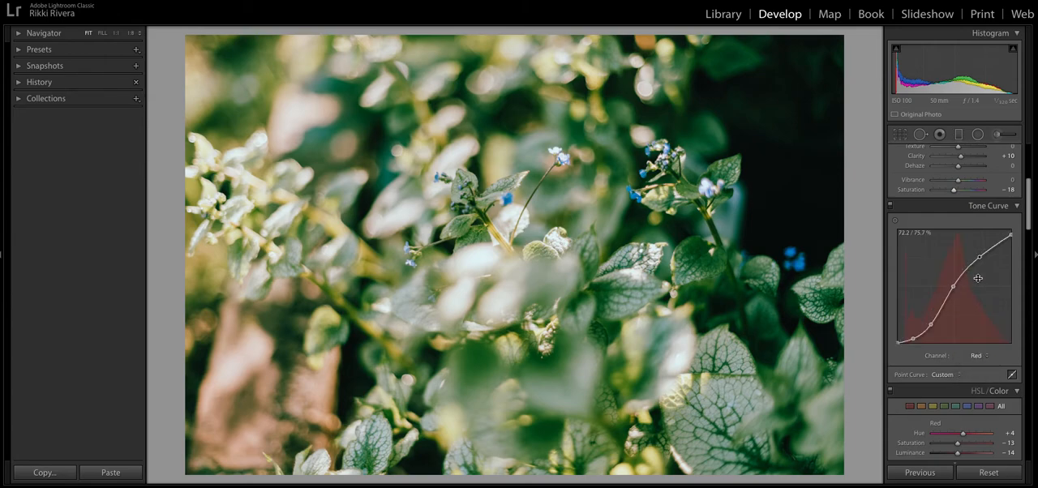
{"action": "left_click_drag", "start_coordinate": [954, 286], "coordinate": [954, 286]}
{"action": "left_click_drag", "start_coordinate": [931, 325], "coordinate": [934, 321]}
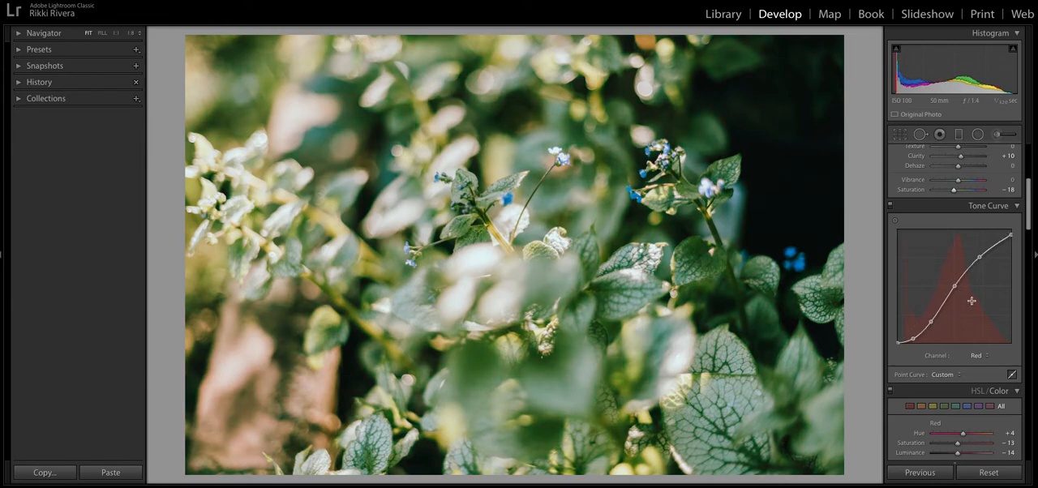
{"action": "left_click_drag", "start_coordinate": [980, 256], "coordinate": [977, 261]}
Reshape the green channel curve with a lower upper-shadow point, a slightly shifted midtone point and a highlight point farther up the curve
{"action": "left_click", "coordinate": [977, 356]}
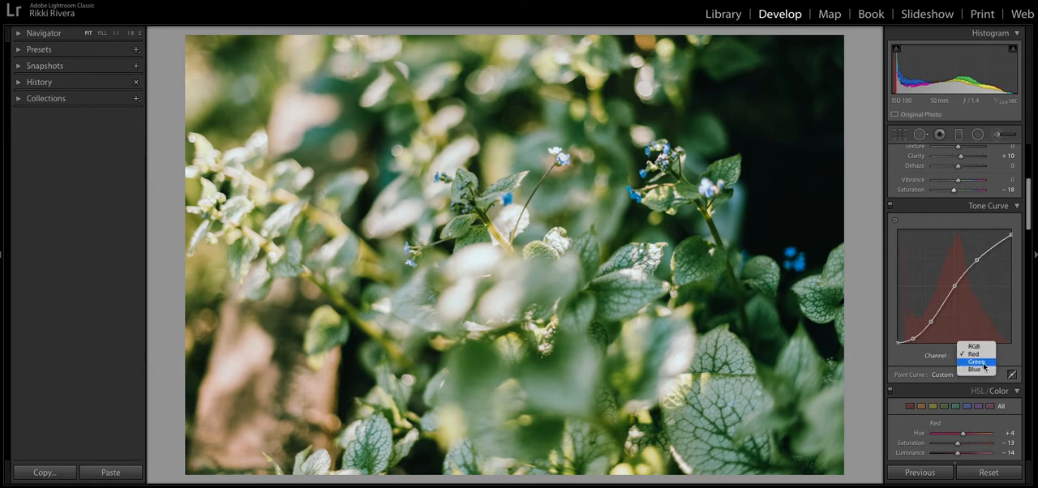
{"action": "left_click", "coordinate": [983, 364]}
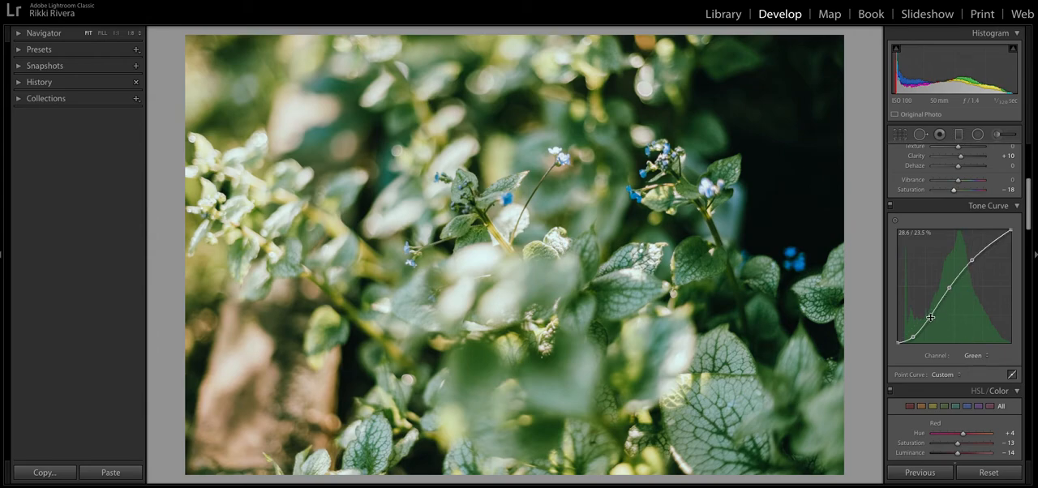
{"action": "left_click_drag", "start_coordinate": [930, 316], "coordinate": [933, 322]}
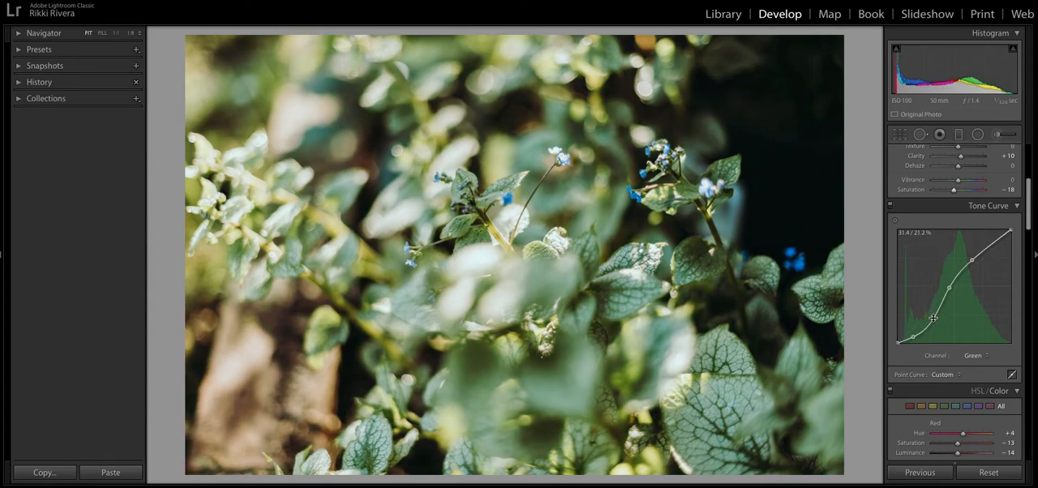
{"action": "left_click_drag", "start_coordinate": [949, 287], "coordinate": [954, 287]}
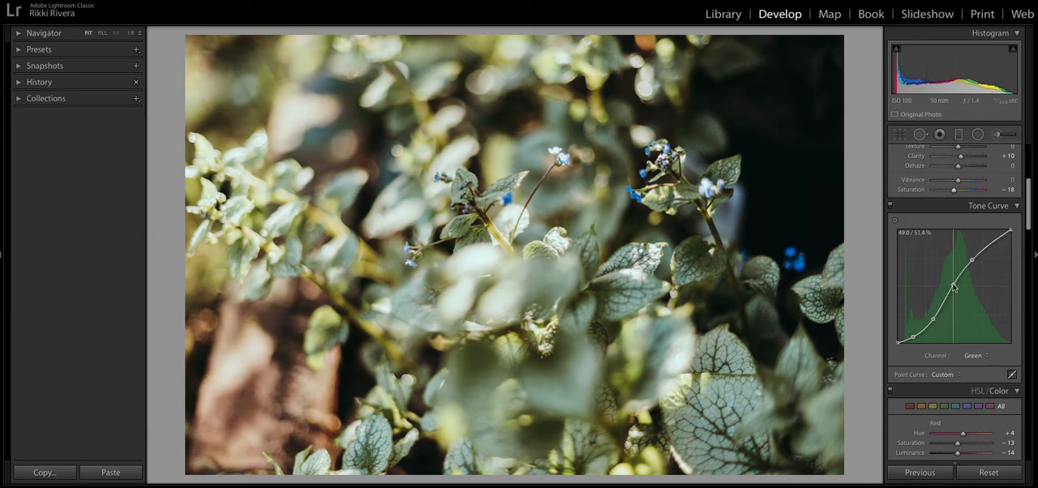
{"action": "left_click_drag", "start_coordinate": [933, 319], "coordinate": [930, 325]}
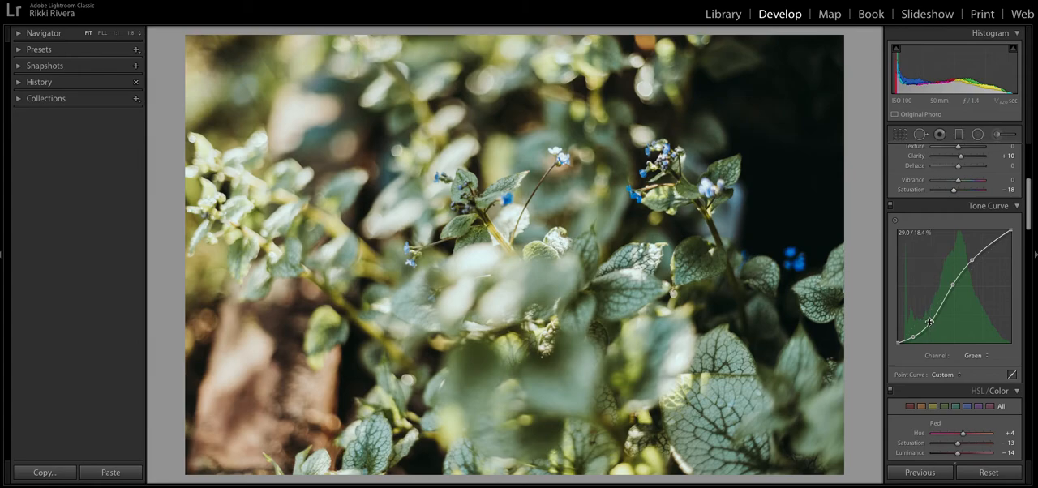
{"action": "left_click_drag", "start_coordinate": [931, 322], "coordinate": [929, 324]}
{"action": "left_click_drag", "start_coordinate": [972, 260], "coordinate": [978, 256]}
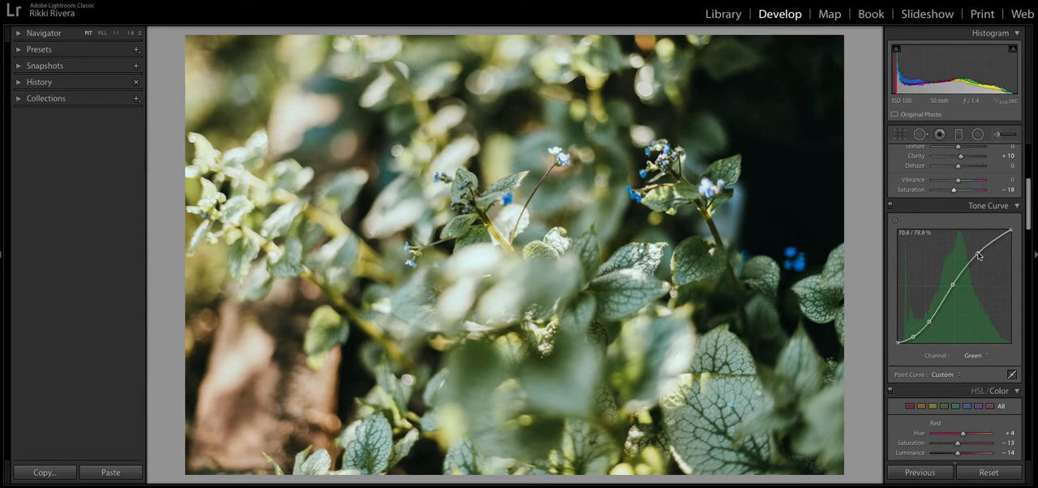
Nudge the midtone and upper shadow points of the blue channel curve, and return the tone curve to the RGB channel
{"action": "left_click", "coordinate": [975, 356]}
{"action": "left_click", "coordinate": [976, 362]}
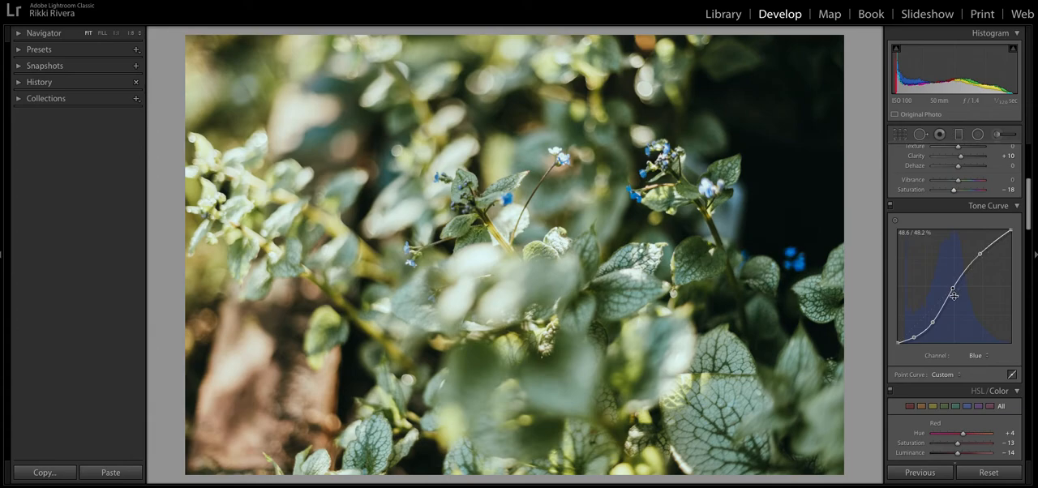
{"action": "left_click_drag", "start_coordinate": [953, 288], "coordinate": [955, 290]}
{"action": "left_click_drag", "start_coordinate": [932, 323], "coordinate": [931, 325]}
{"action": "left_click", "coordinate": [975, 356]}
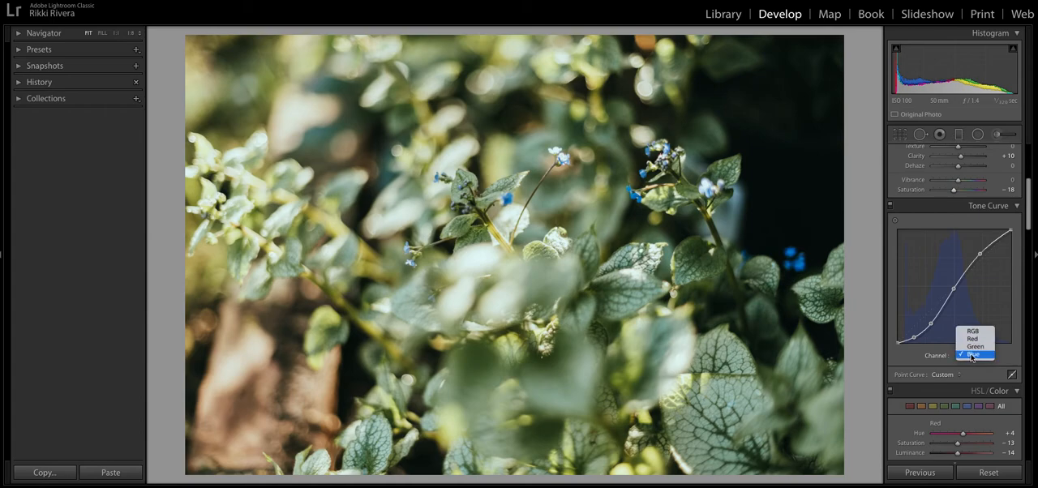
{"action": "left_click", "coordinate": [947, 351]}
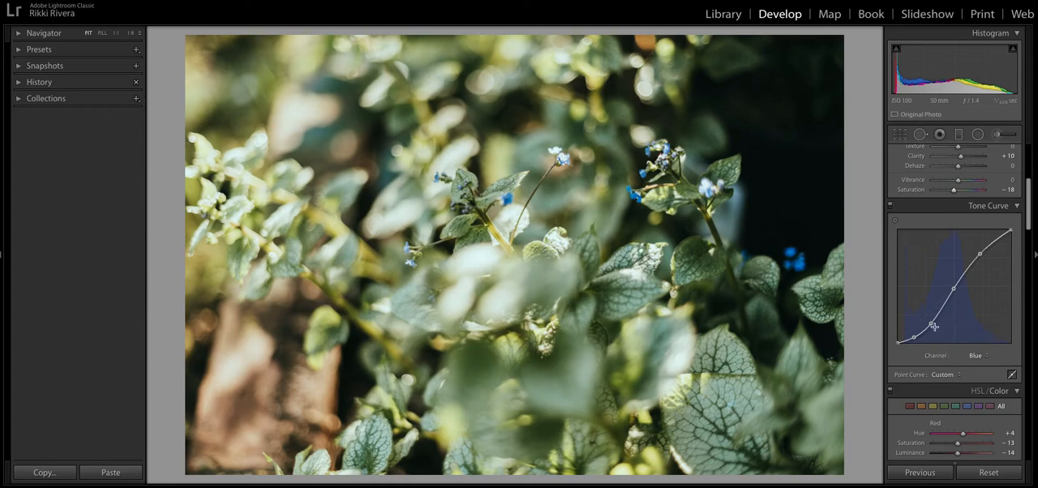
{"action": "left_click", "coordinate": [977, 356]}
{"action": "left_click", "coordinate": [973, 328]}
Set the HSL blue saturation to −38 and the greens to saturation −17 and luminance −5
{"action": "scroll", "coordinate": [969, 357], "scroll_direction": "down", "scroll_amount": 5}
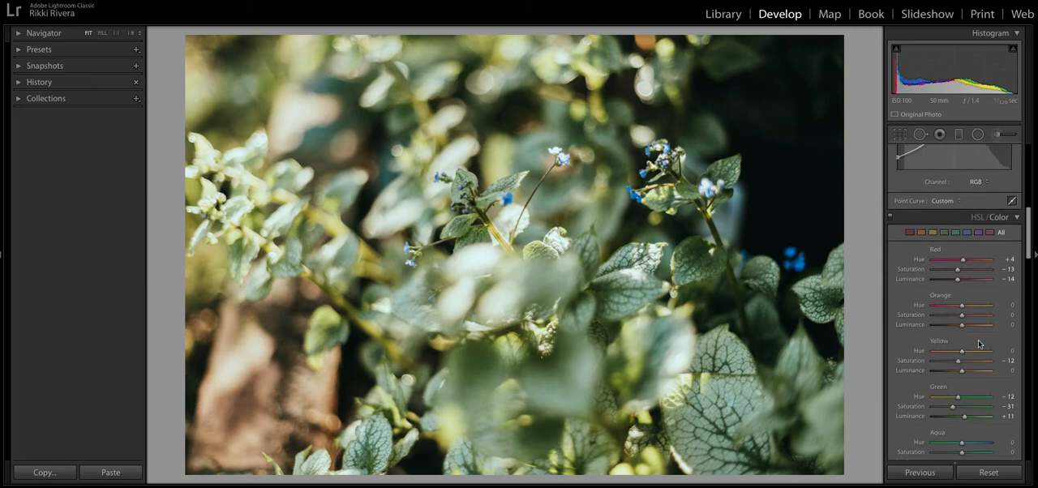
{"action": "scroll", "coordinate": [965, 418], "scroll_direction": "down", "scroll_amount": 3}
{"action": "left_click_drag", "start_coordinate": [968, 430], "coordinate": [952, 431]}
{"action": "left_click_drag", "start_coordinate": [964, 347], "coordinate": [959, 341]}
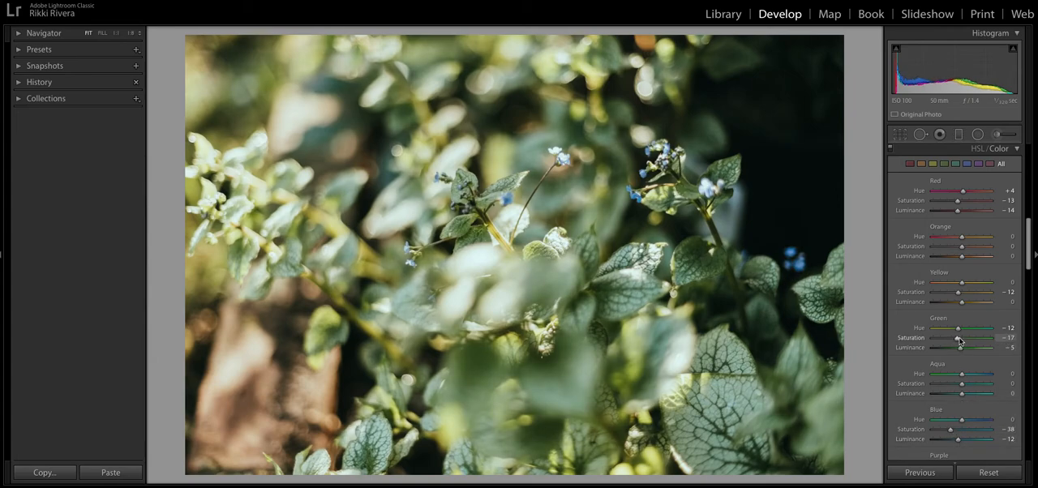
Compare the edit with the original photo, and set the HSL blue saturation to +12
{"action": "key", "text": "backslash"}
{"action": "key", "text": "backslash"}
{"action": "key", "text": "backslash"}
{"action": "key", "text": "backslash"}
{"action": "left_click_drag", "start_coordinate": [950, 429], "coordinate": [966, 431]}
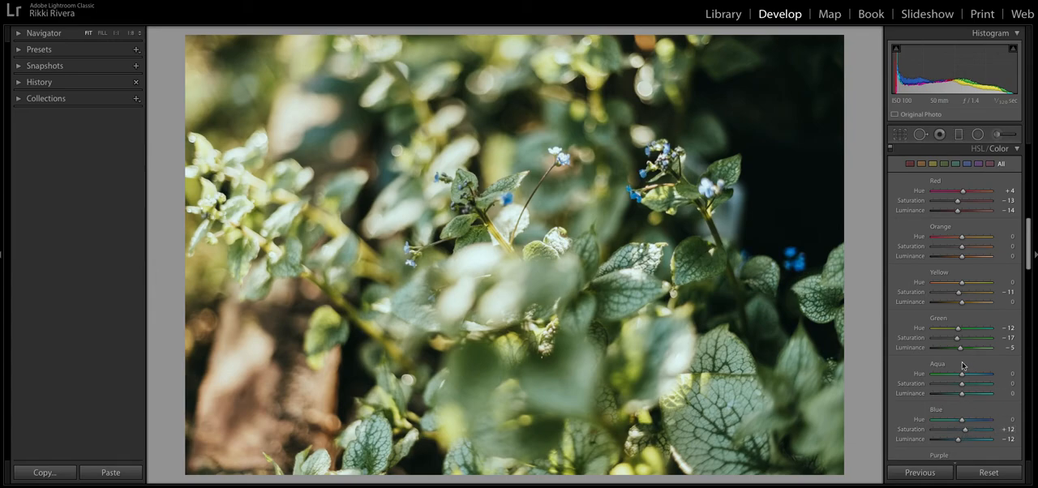
Set the HSL aqua saturation to −37, the blue luminance to −24 and the yellow saturation to −26
{"action": "left_click_drag", "start_coordinate": [961, 383], "coordinate": [954, 386]}
{"action": "left_click_drag", "start_coordinate": [958, 439], "coordinate": [955, 439]}
{"action": "left_click_drag", "start_coordinate": [958, 292], "coordinate": [955, 294]}
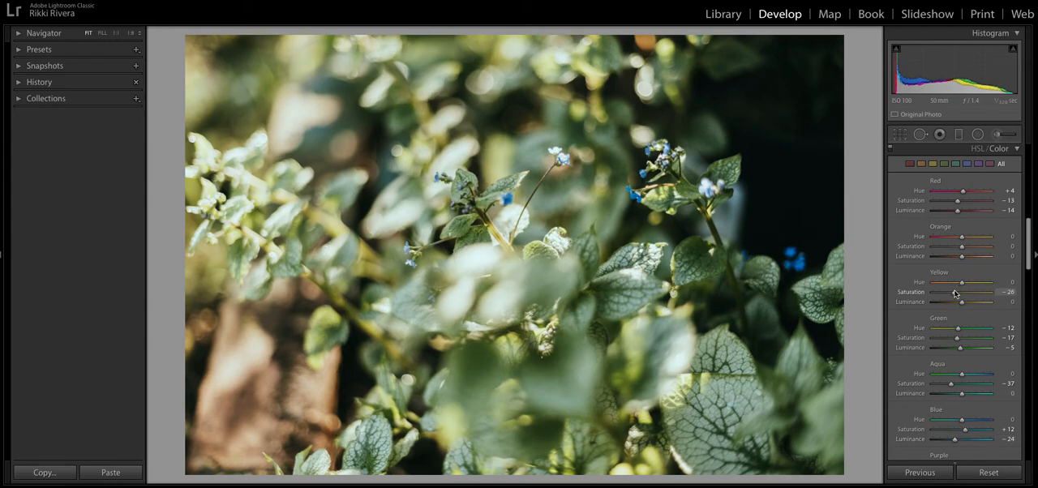
Adjust the photo's basic settings to saturation −8, highlights −98 and contrast −11
{"action": "scroll", "coordinate": [956, 296], "scroll_direction": "up", "scroll_amount": 5}
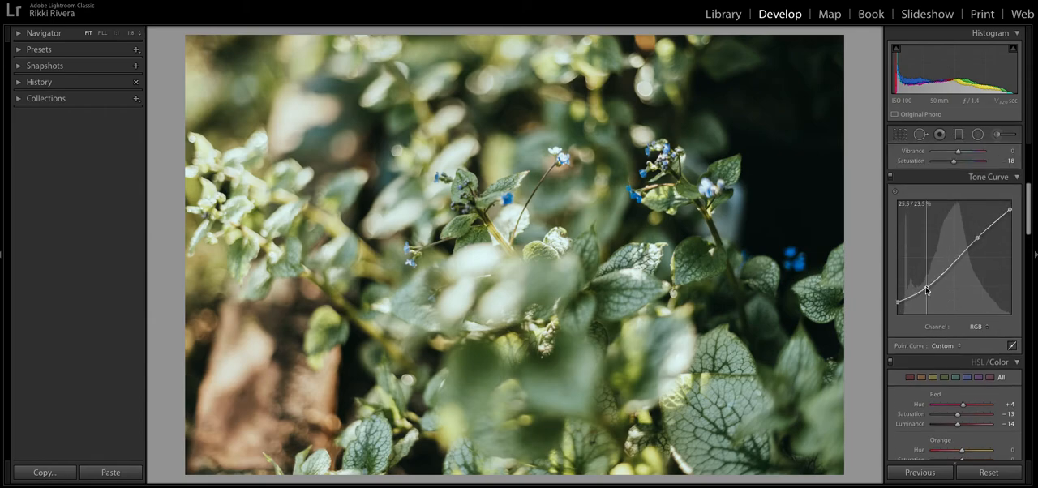
{"action": "scroll", "coordinate": [933, 288], "scroll_direction": "up", "scroll_amount": 3}
{"action": "scroll", "coordinate": [946, 283], "scroll_direction": "up", "scroll_amount": 1}
{"action": "left_click_drag", "start_coordinate": [947, 290], "coordinate": [956, 293]}
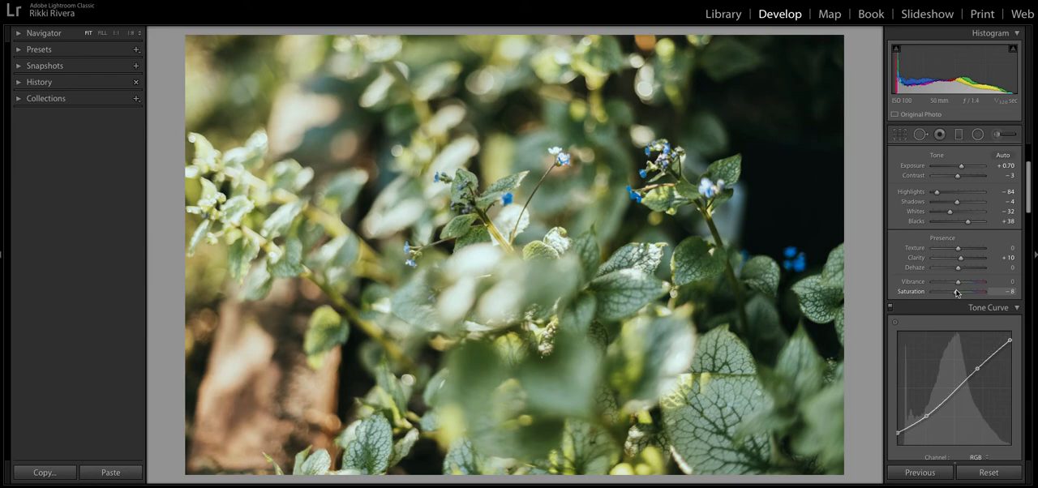
{"action": "scroll", "coordinate": [957, 243], "scroll_direction": "up", "scroll_amount": 5}
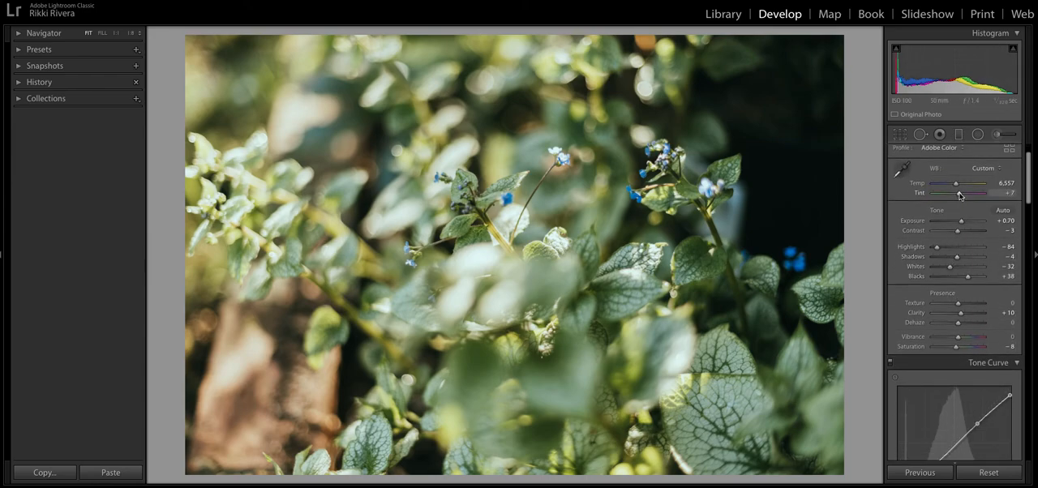
{"action": "left_click_drag", "start_coordinate": [937, 248], "coordinate": [956, 233]}
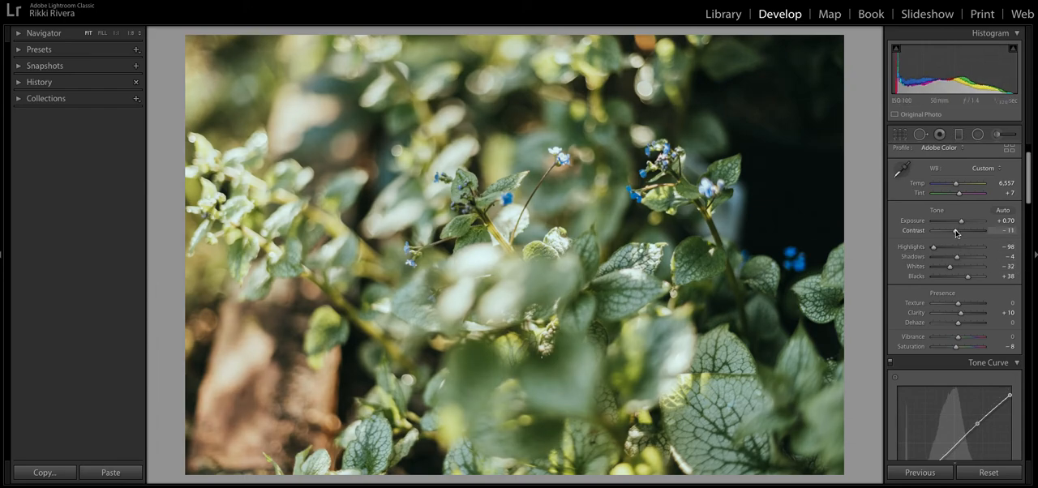
Compare against the original photo, and set the HSL greens to saturation −13 and luminance −20 and the yellow luminance to +2
{"action": "key", "text": "backslash"}
{"action": "key", "text": "backslash"}
{"action": "scroll", "coordinate": [958, 284], "scroll_direction": "down", "scroll_amount": 10}
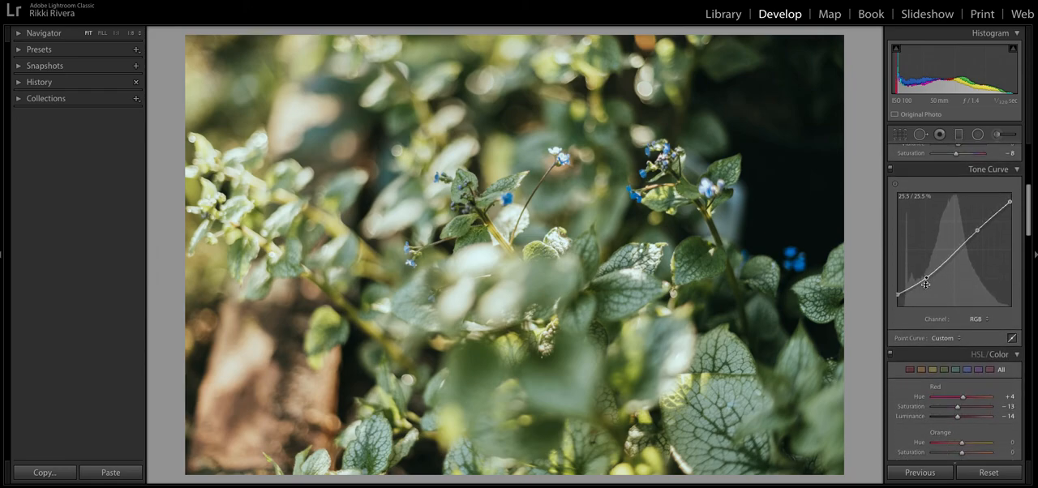
{"action": "left_click_drag", "start_coordinate": [956, 336], "coordinate": [957, 347]}
{"action": "left_click_drag", "start_coordinate": [964, 300], "coordinate": [962, 301]}
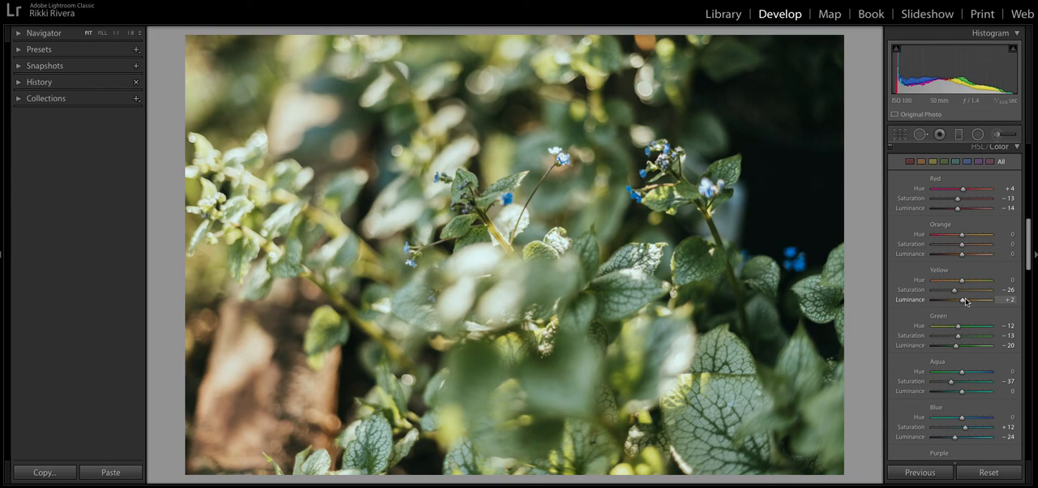
{"action": "scroll", "coordinate": [952, 294], "scroll_direction": "up", "scroll_amount": 10}
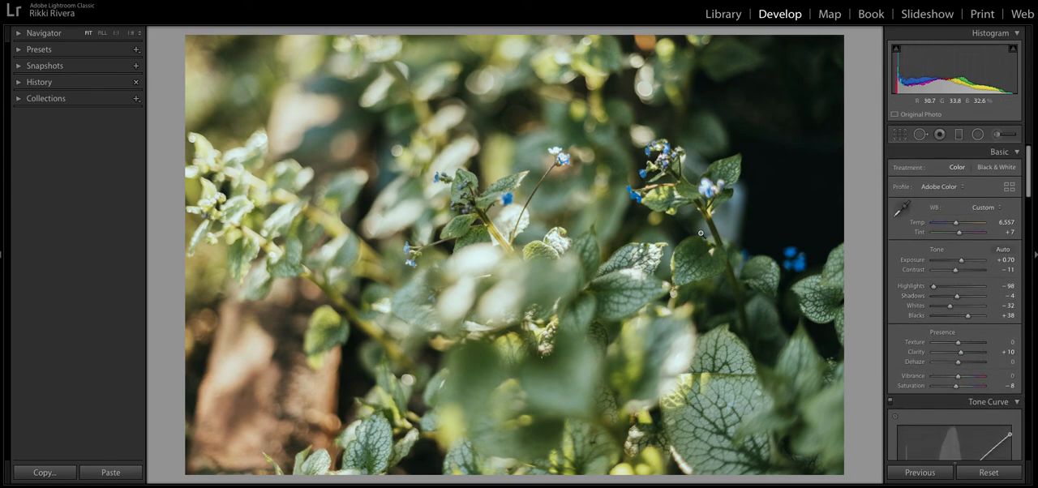